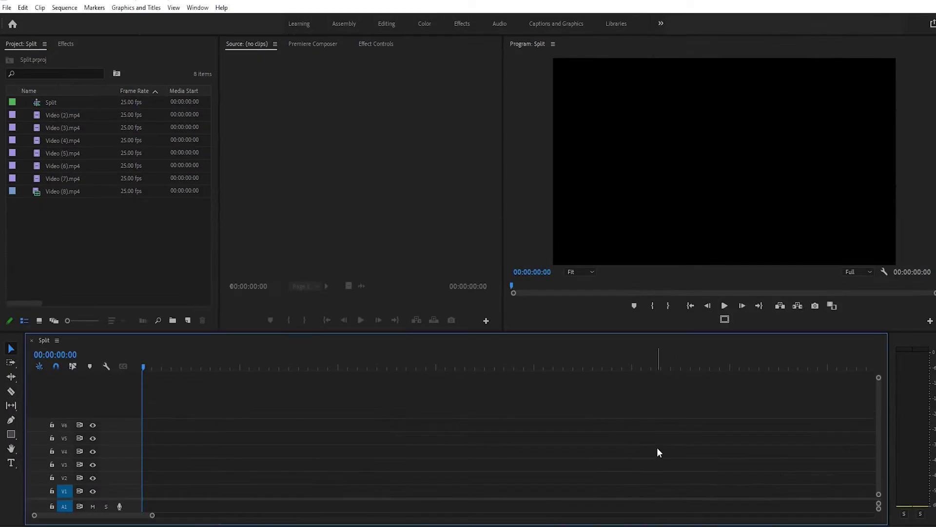
Step: Stack Video (2)–(6).mp4 on tracks V1–V5, each starting at 00:00
left_click(161, 281)
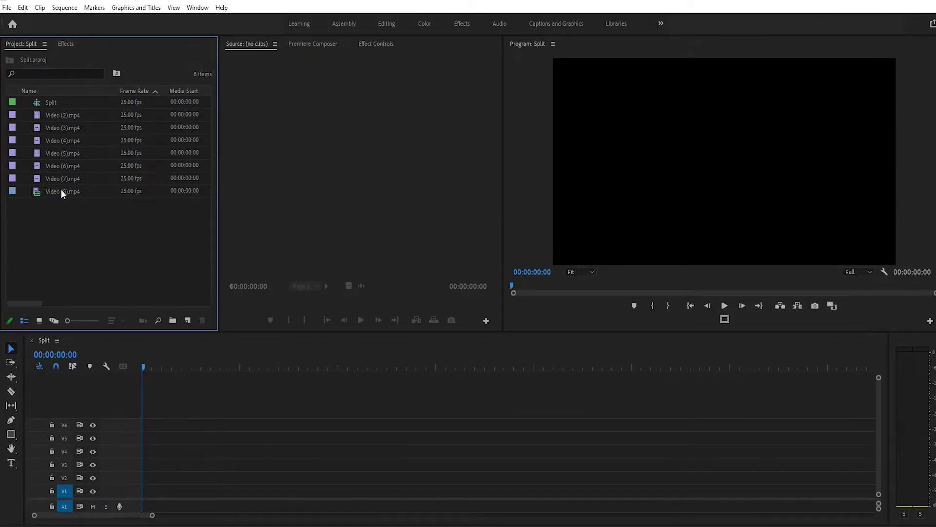
left_click_drag(69, 115, 167, 488)
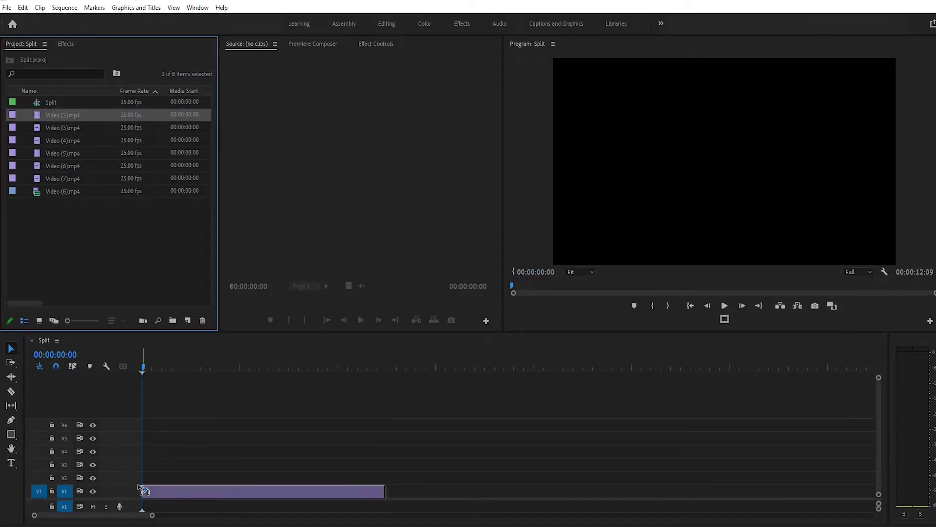
left_click_drag(66, 127, 118, 483)
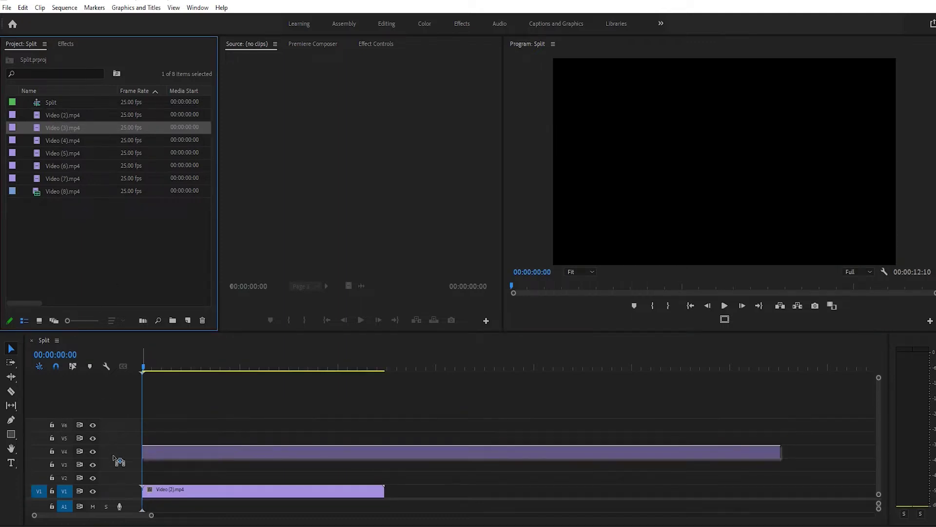
left_click_drag(55, 140, 142, 471)
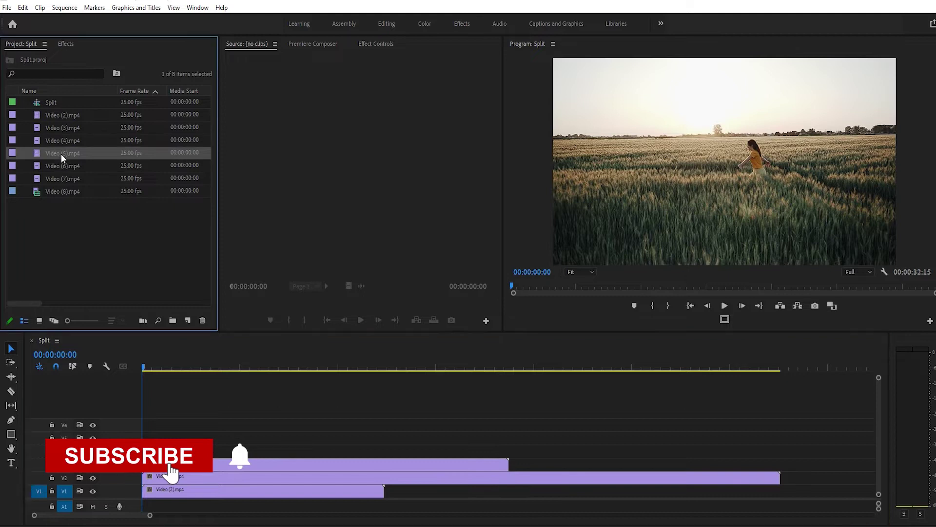
left_click_drag(62, 154, 126, 432)
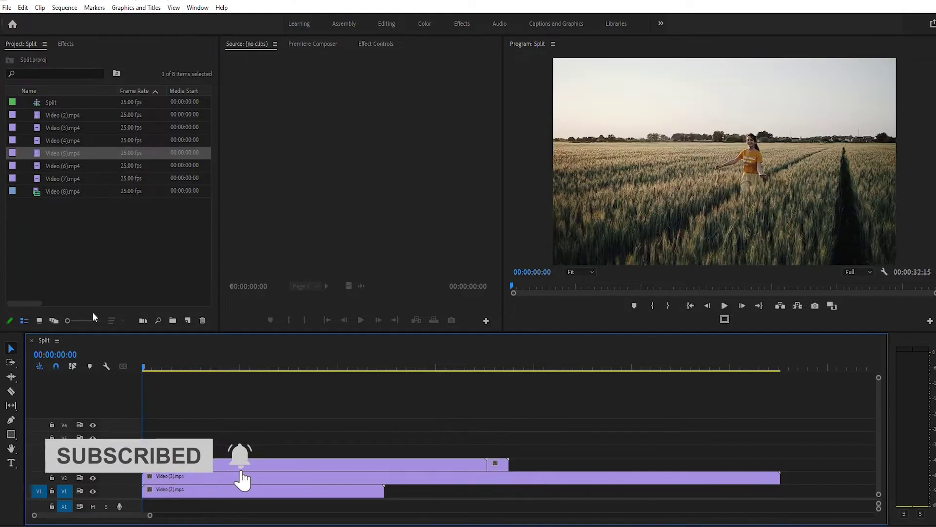
left_click_drag(58, 154, 146, 451)
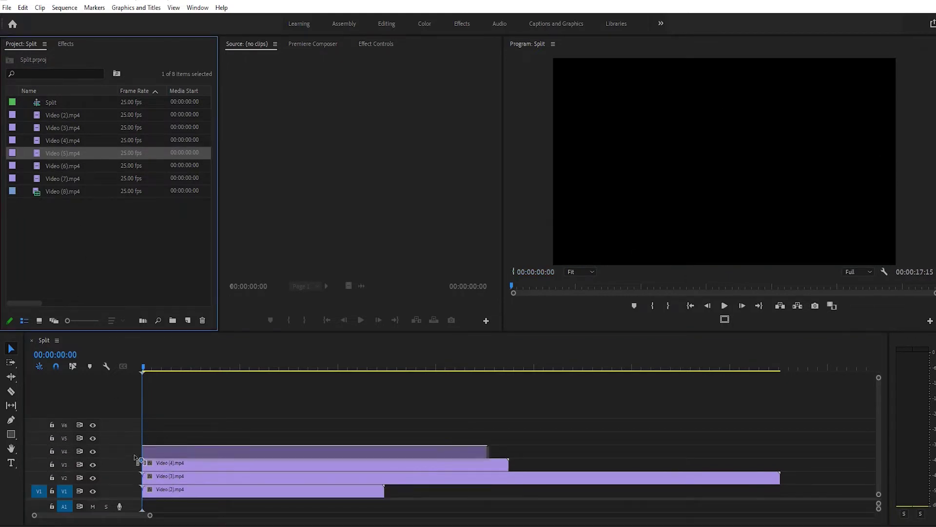
left_click_drag(63, 165, 224, 428)
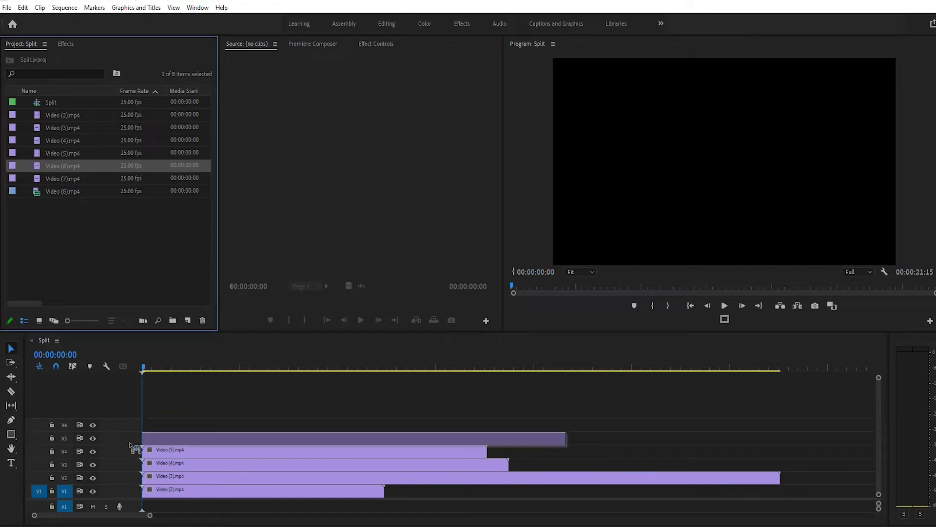
key("equal")
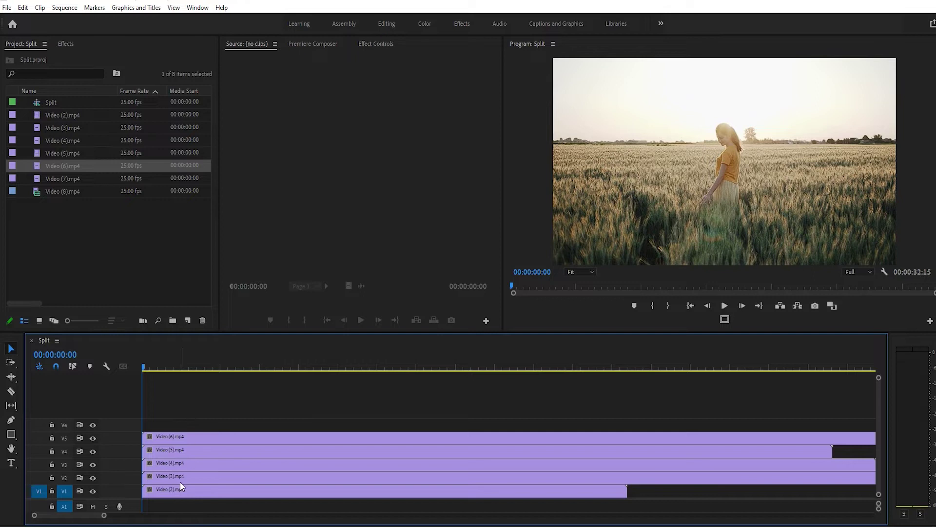
Step: Hide tracks V2–V5 and select the Video (2).mp4 clip on V1
left_click(93, 476)
left_click(92, 451)
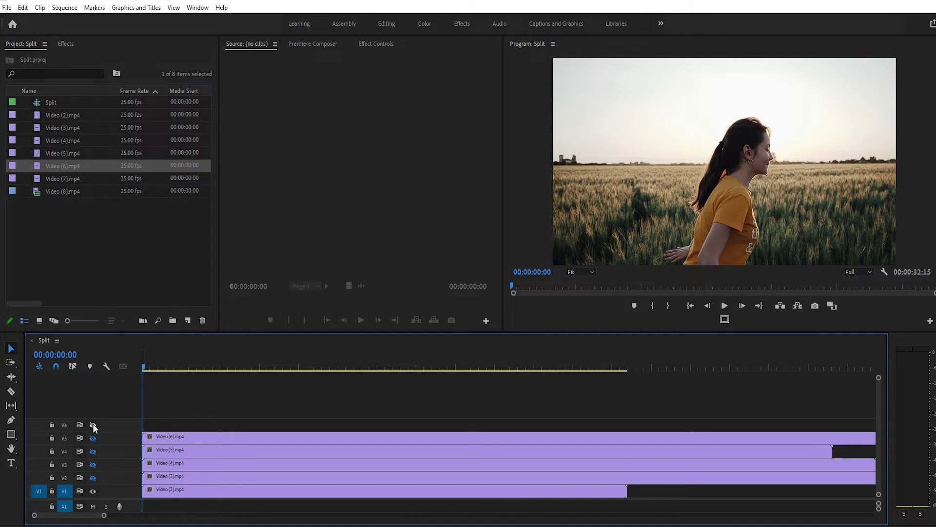
left_click(172, 487)
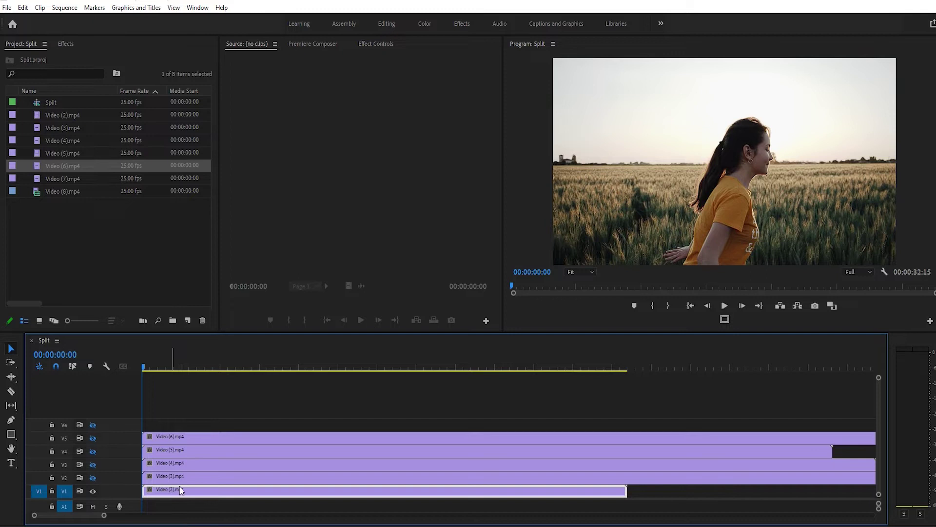
Step: Set Video (2) Scale to 50 and Position to 482, 273
left_click(392, 44)
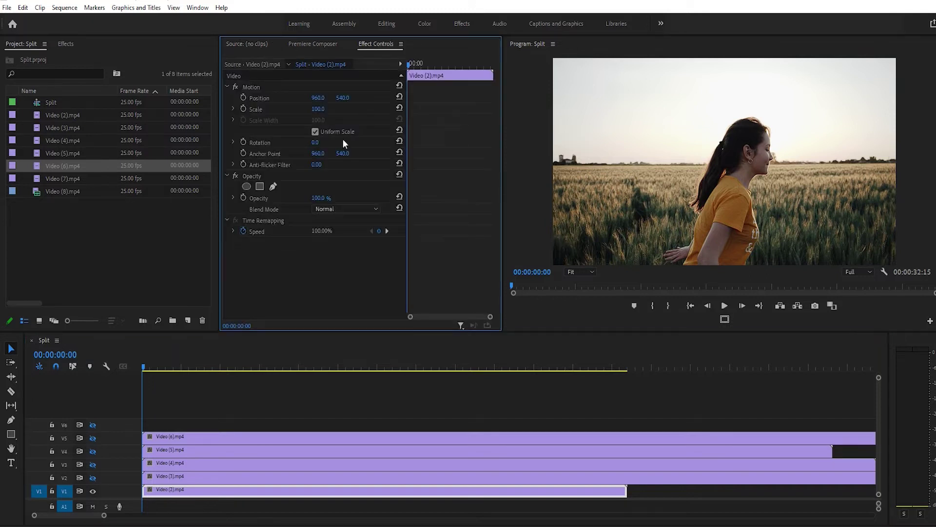
left_click(320, 109)
type("50")
key("Return")
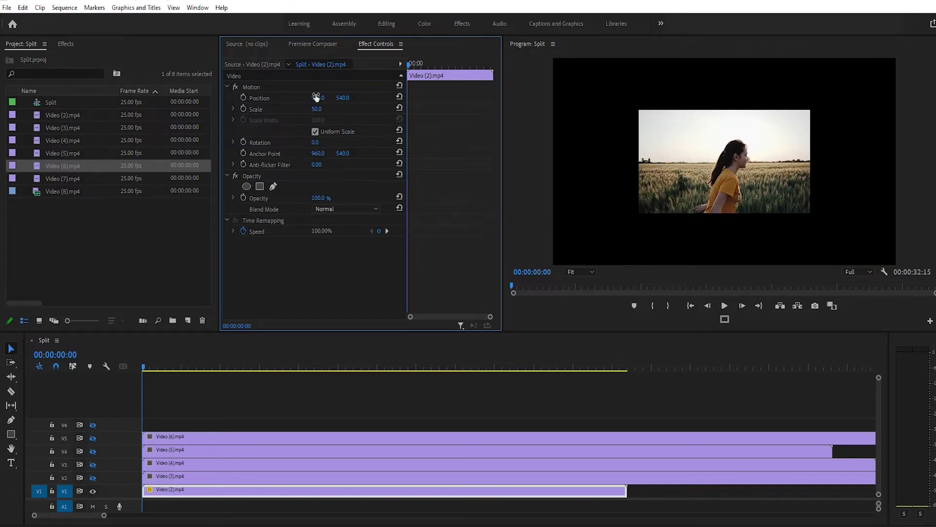
left_click_drag(317, 97, 183, 97)
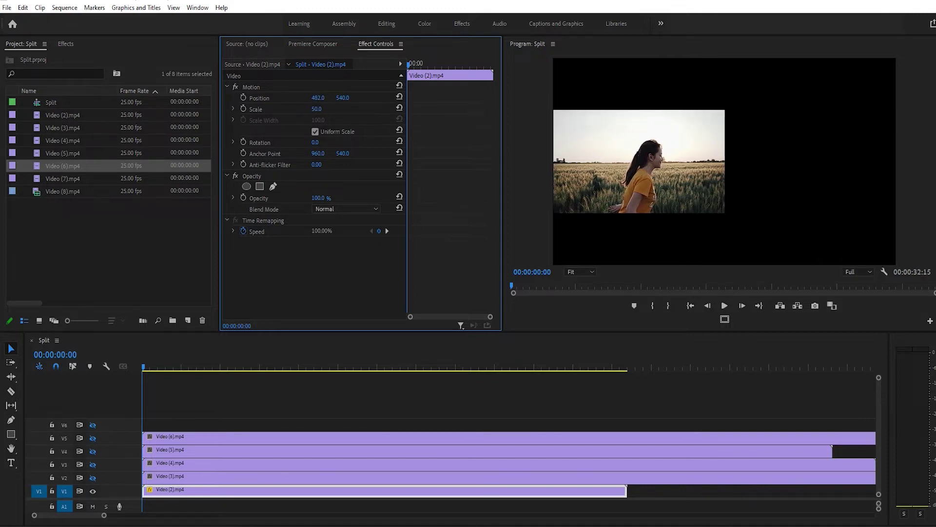
left_click_drag(342, 97, 270, 97)
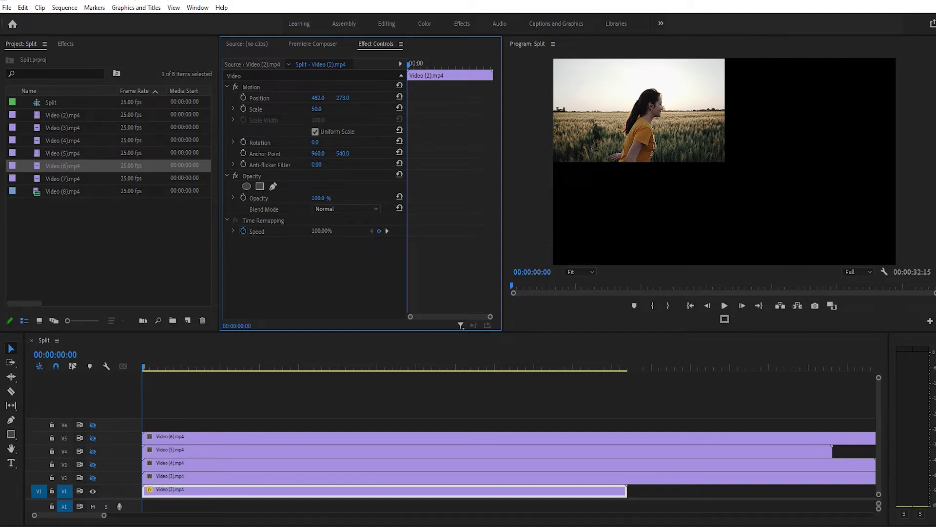
left_click(336, 488)
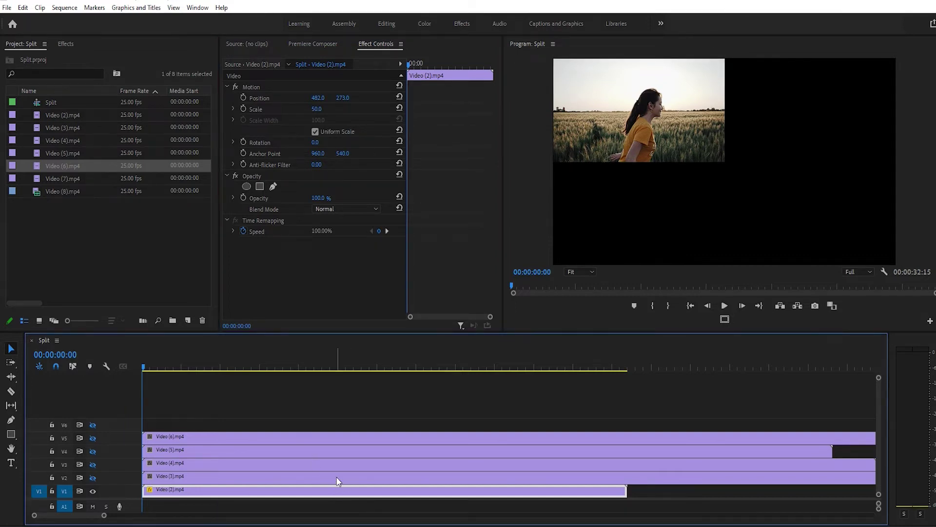
Step: Paste Video (2)'s Motion attributes onto Video (3) on V2 and unhide track V2
left_click(337, 477)
key("ctrl+alt+v")
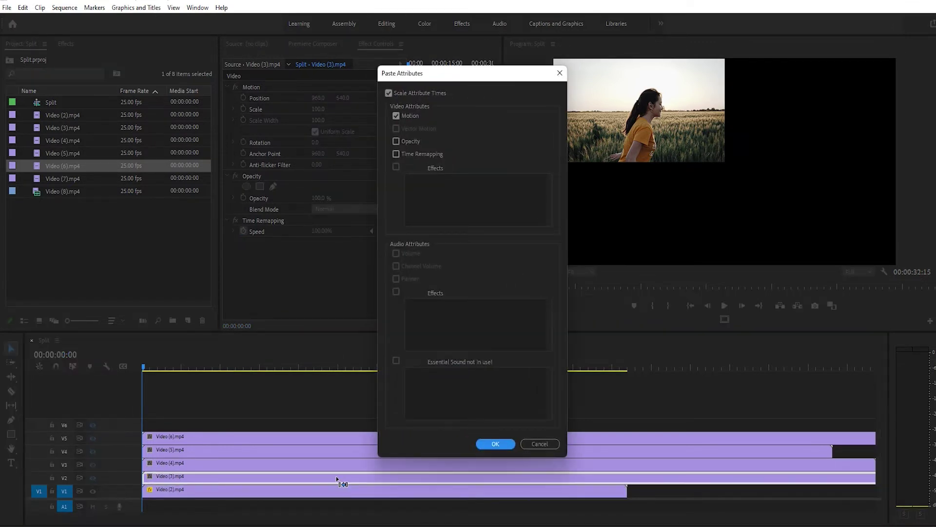
key("Return")
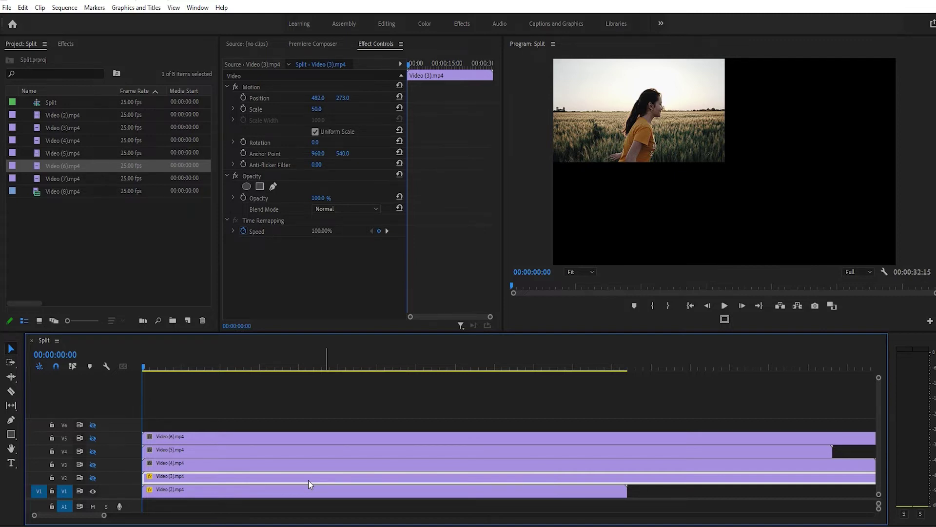
left_click(92, 478)
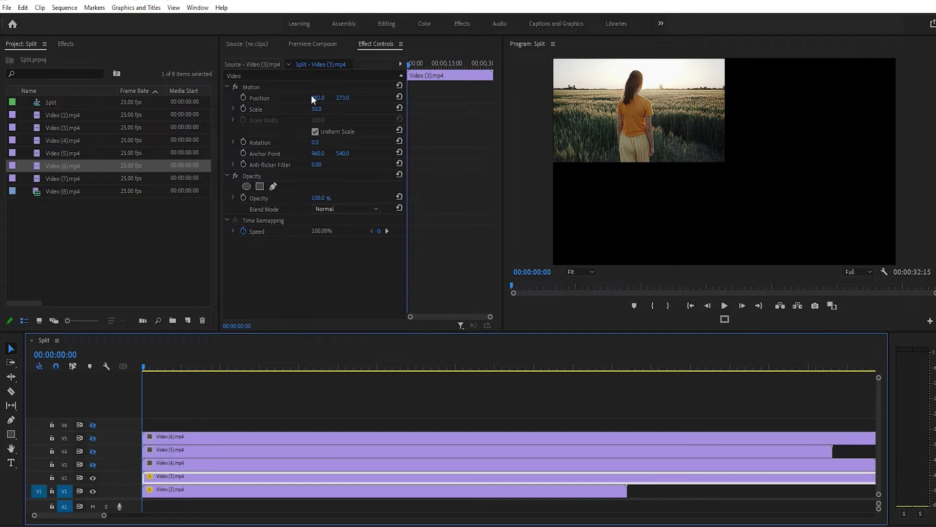
Step: Move Video (3) to Position X 1451, then unhide track V3
left_click_drag(315, 98, 540, 98)
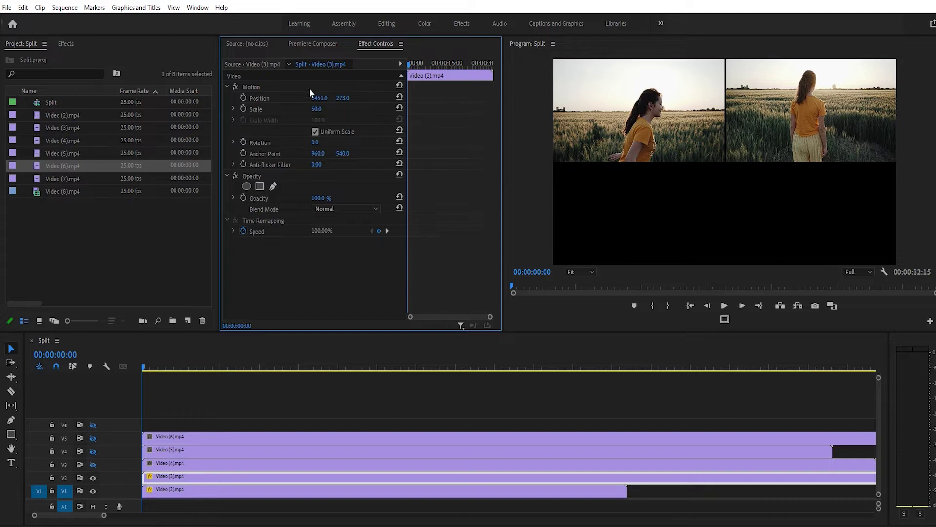
left_click(93, 464)
Step: Scale Video (4) to 51 and place it bottom-left at 209, 832
left_click(184, 465)
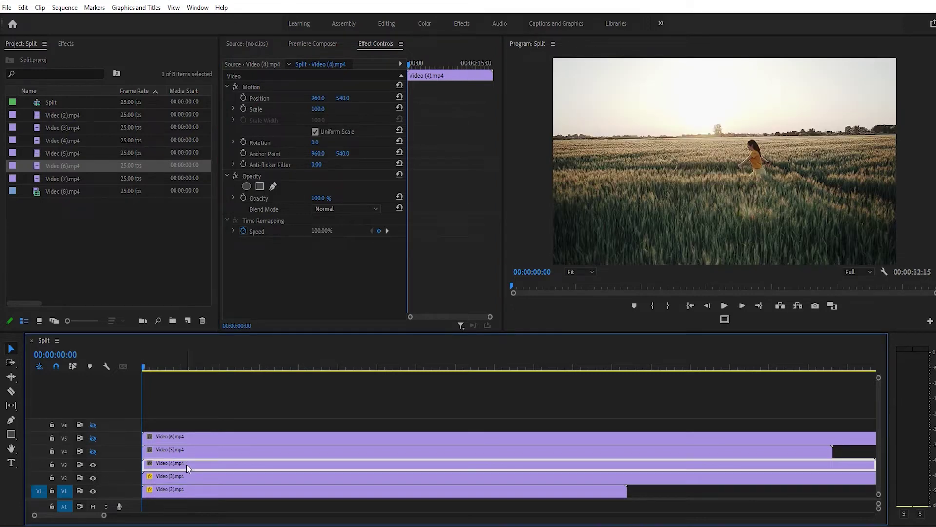
mouse_move(315, 111)
left_mouse_down()
mouse_move(269, 110)
mouse_move(293, 97)
left_mouse_up()
mouse_move(343, 98)
left_mouse_down()
mouse_move(365, 98)
mouse_move(337, 109)
left_mouse_up()
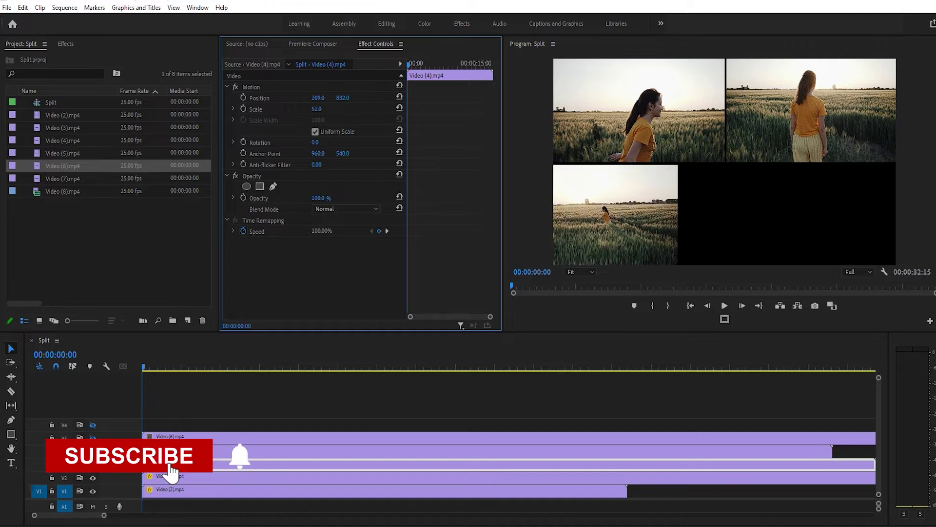
Step: Paste the copied motion onto Video (6) and move it to bottom centre, X about 942
left_click(183, 436)
key("ctrl+alt+v")
key("Return")
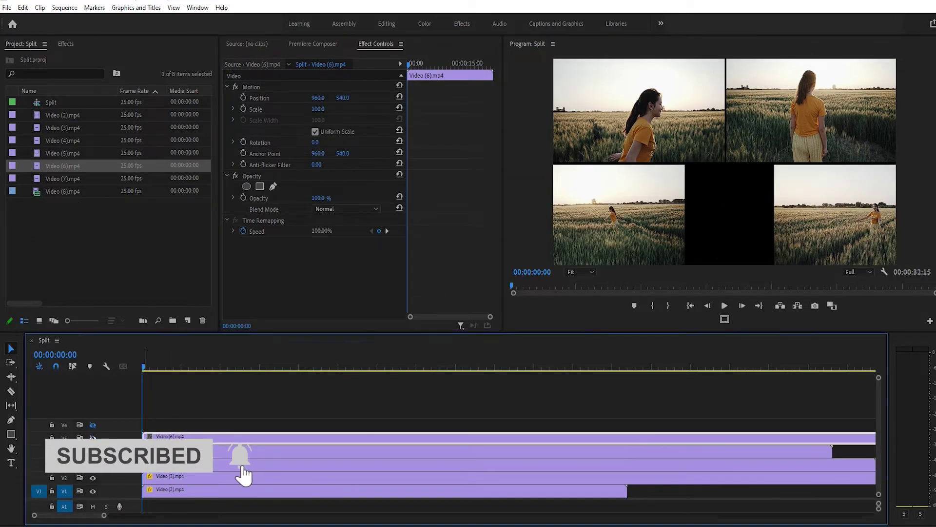
left_click_drag(318, 97, 344, 97)
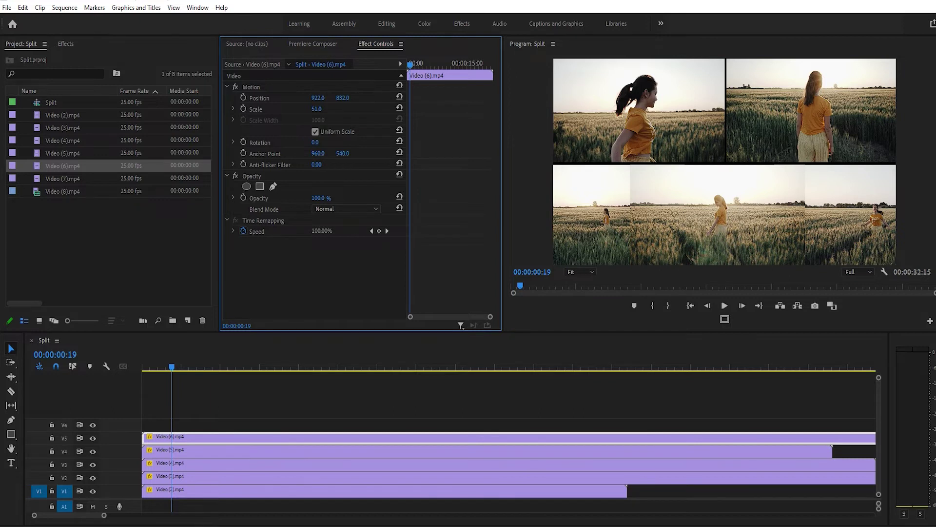
left_click_drag(317, 98, 321, 98)
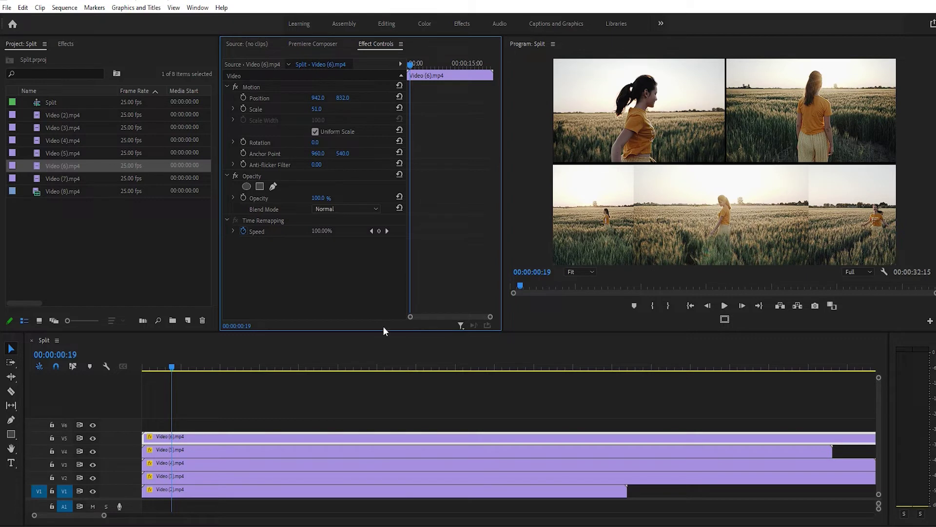
left_click(412, 406)
Step: Preview and stop the split-screen, scrub through it, then select Video (3).mp4 on V2
key("space")
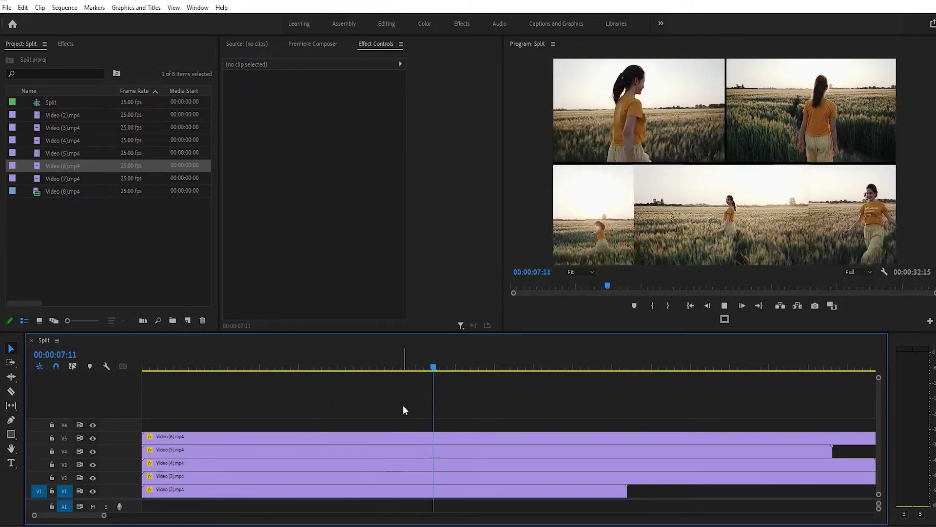
key("space")
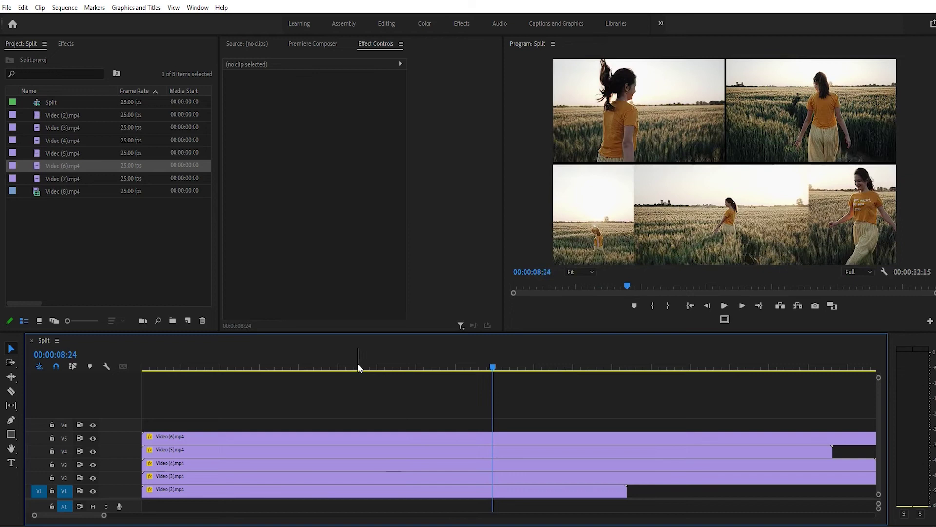
mouse_move(357, 364)
left_mouse_down()
mouse_move(280, 394)
mouse_move(497, 413)
left_mouse_up()
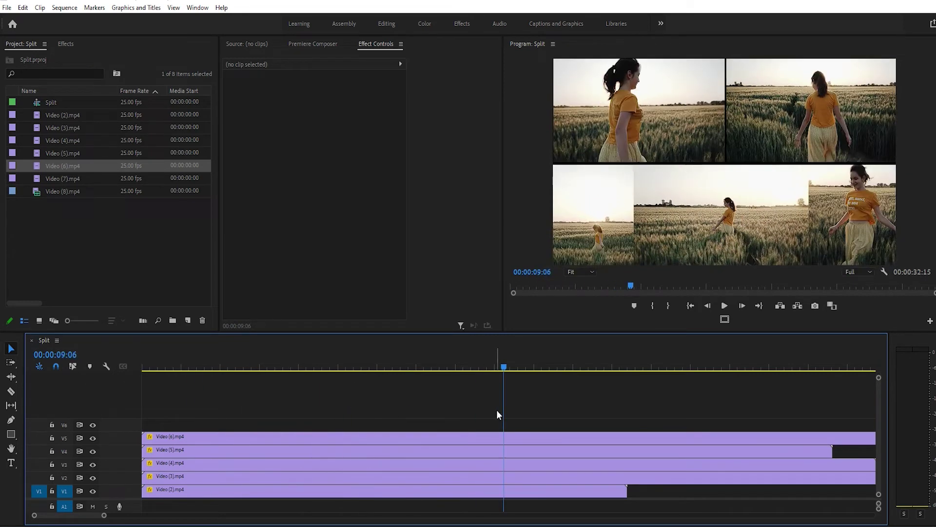
left_click(766, 136)
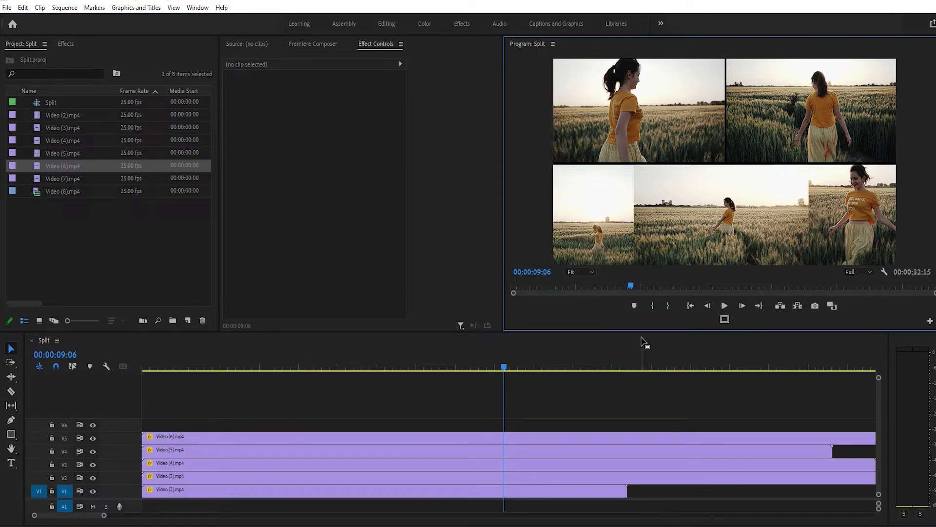
left_click(226, 474)
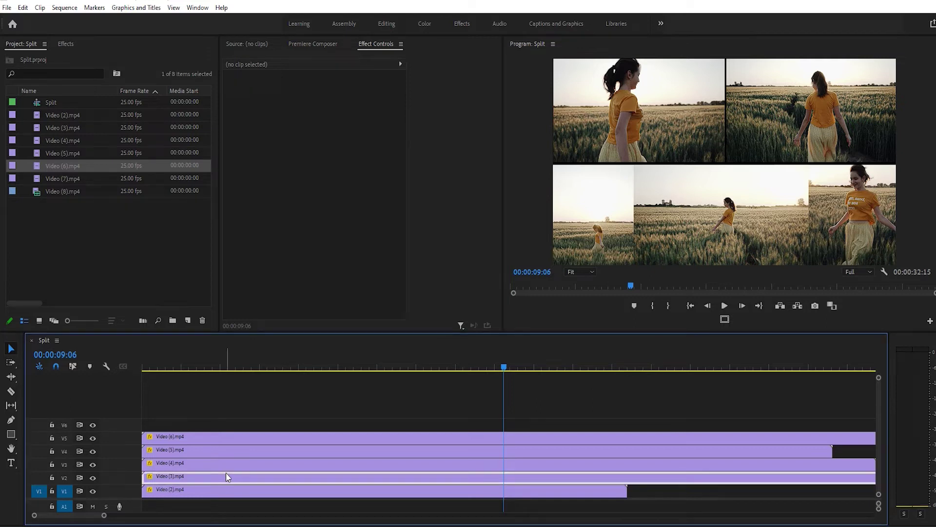
left_click(92, 479)
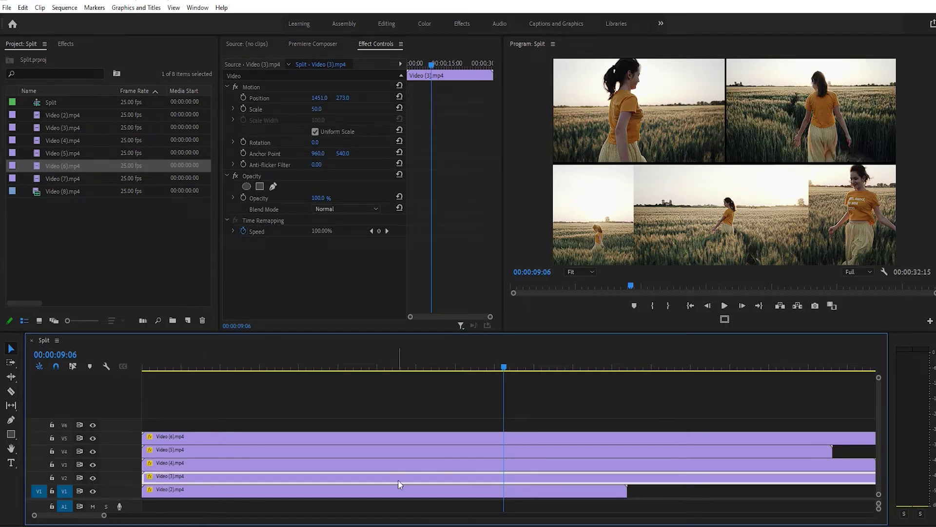
left_click_drag(144, 478, 507, 488)
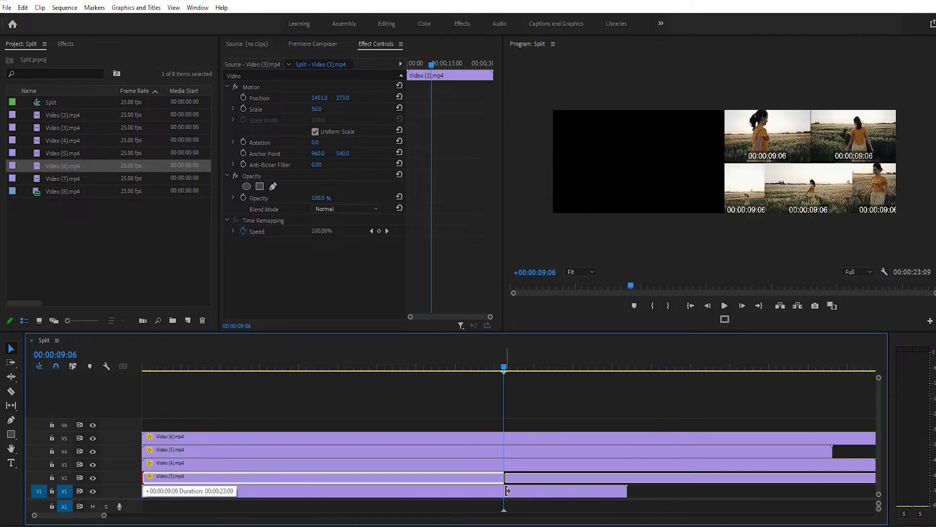
key("ctrl+z")
left_click(336, 375)
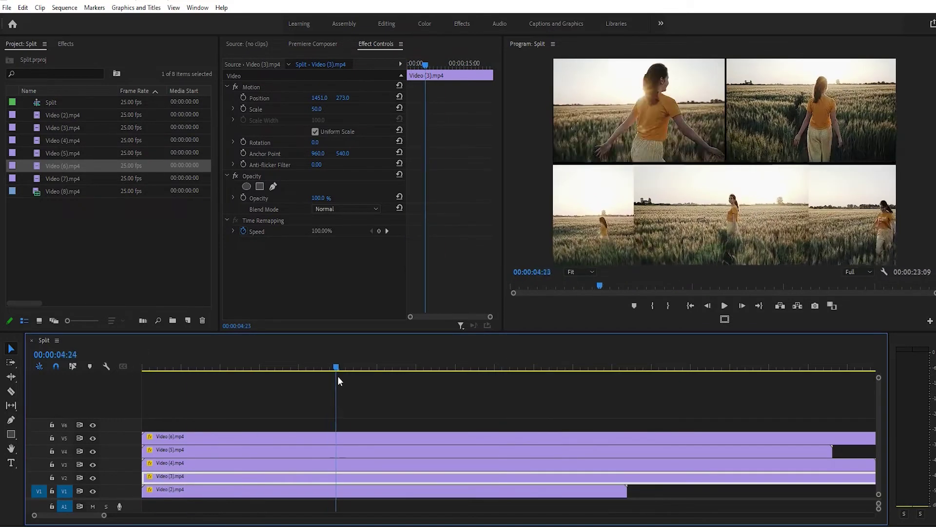
mouse_move(338, 376)
left_mouse_down()
mouse_move(387, 378)
mouse_move(120, 390)
mouse_move(326, 390)
mouse_move(476, 401)
left_mouse_up()
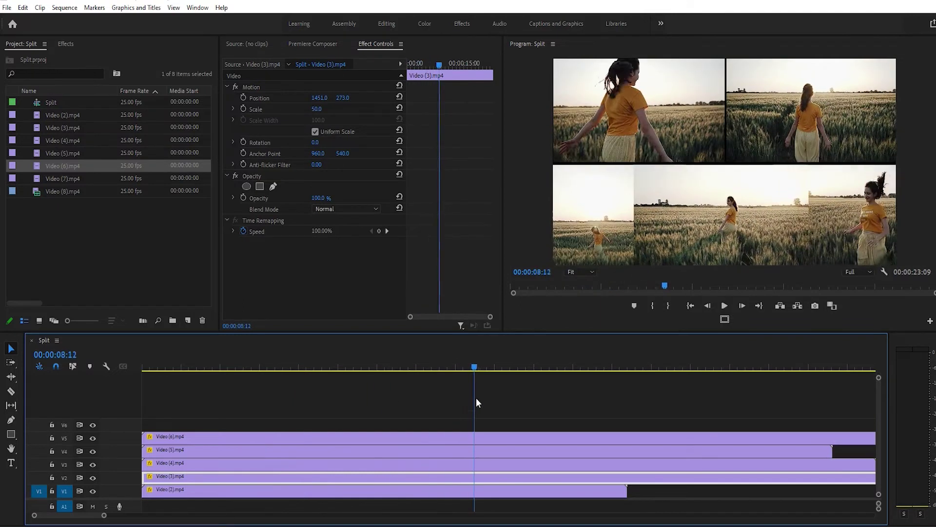
key("Left")
key("Left")
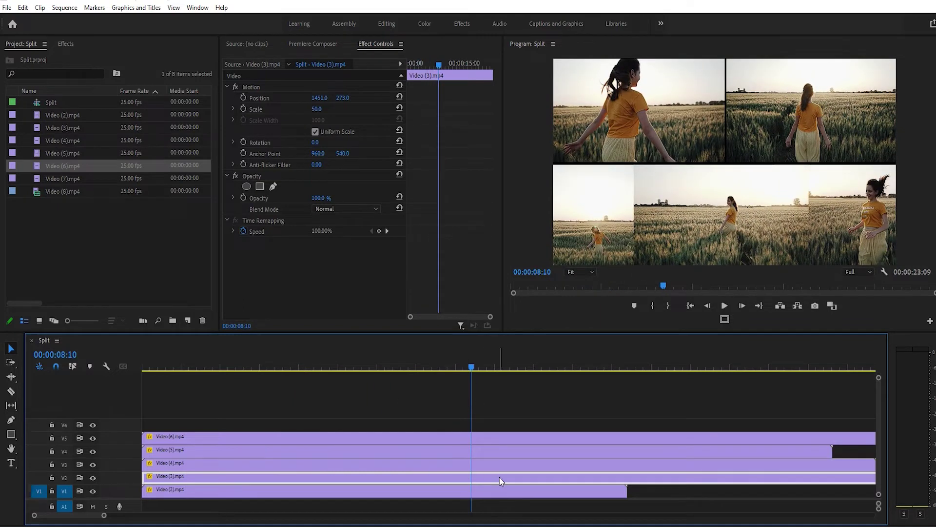
left_click(778, 110)
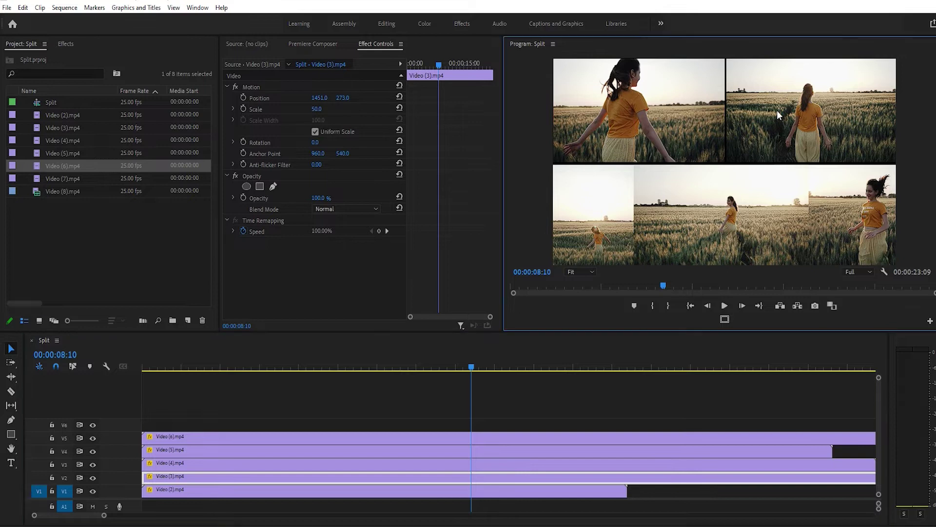
Step: Paste Video (5)'s placement onto Video (3), moving it to the bottom-right cell
left_click(828, 206)
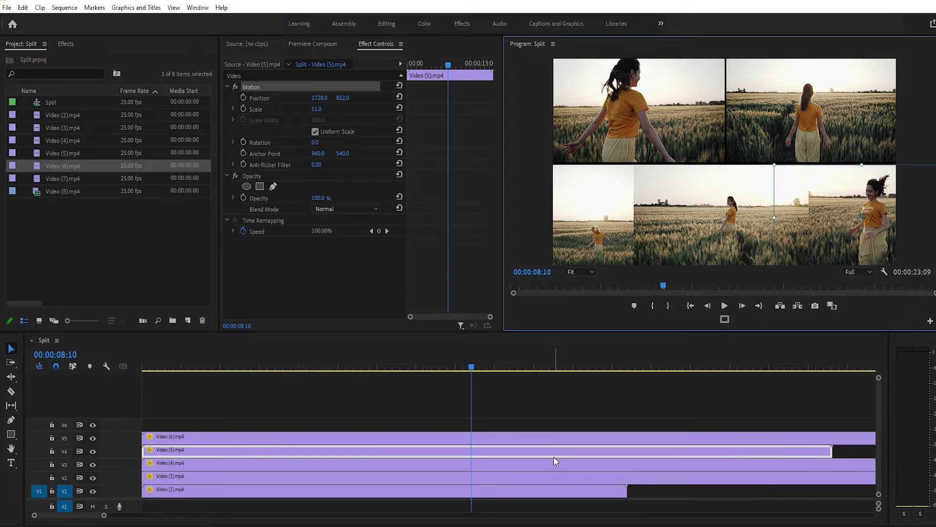
left_click(217, 454)
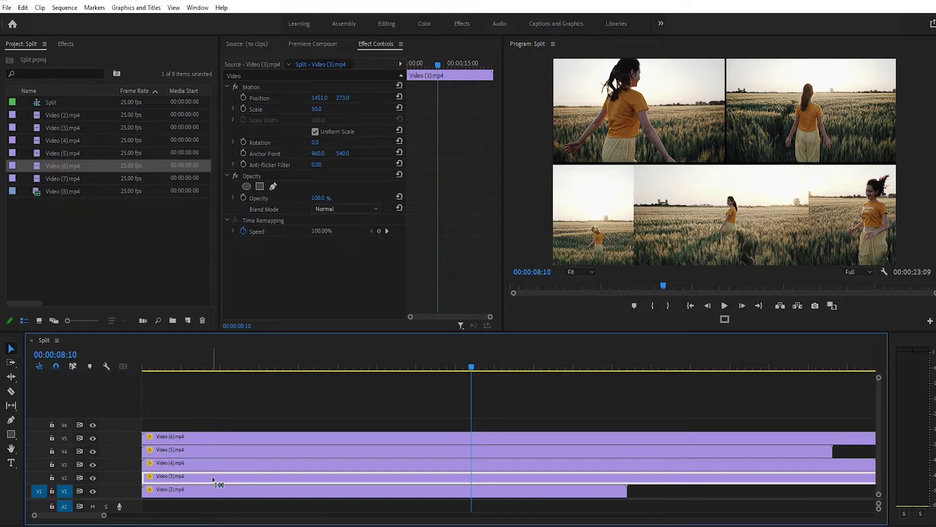
key("ctrl+alt+v")
key("Return")
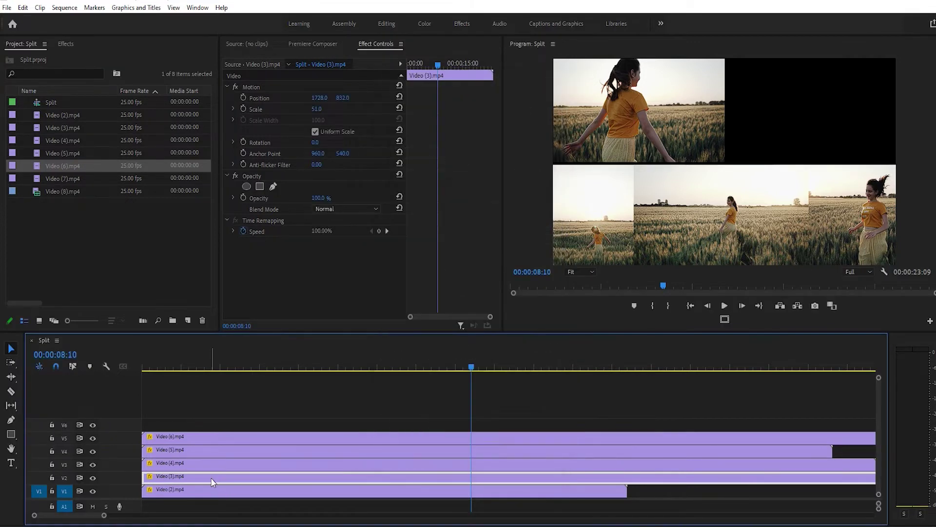
Step: Give Video (5) Video (2)'s motion settings and move it to X 1451, top-right
left_click(224, 454)
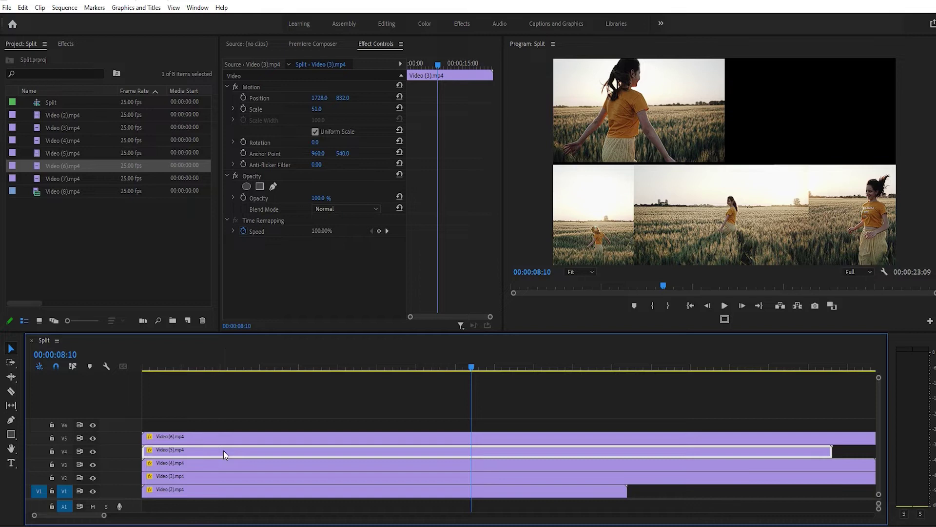
left_click(223, 451)
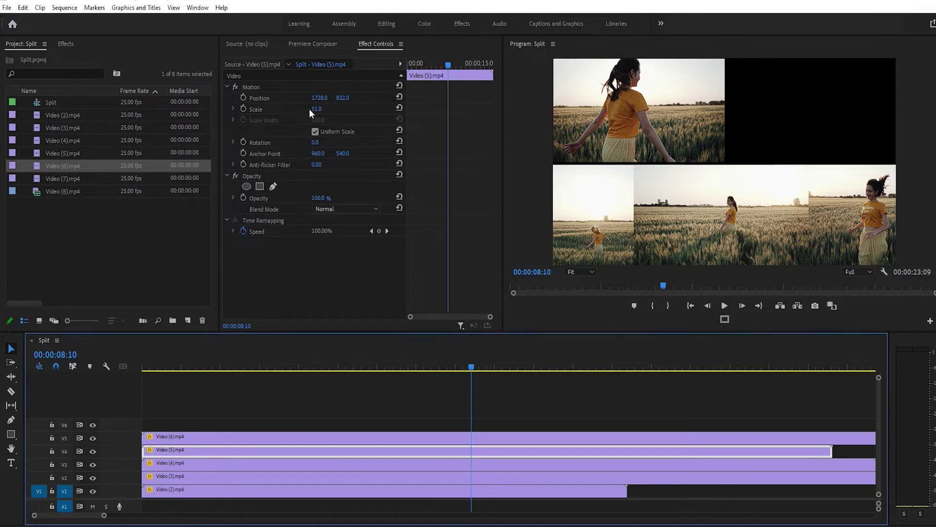
left_click_drag(343, 98, 293, 98)
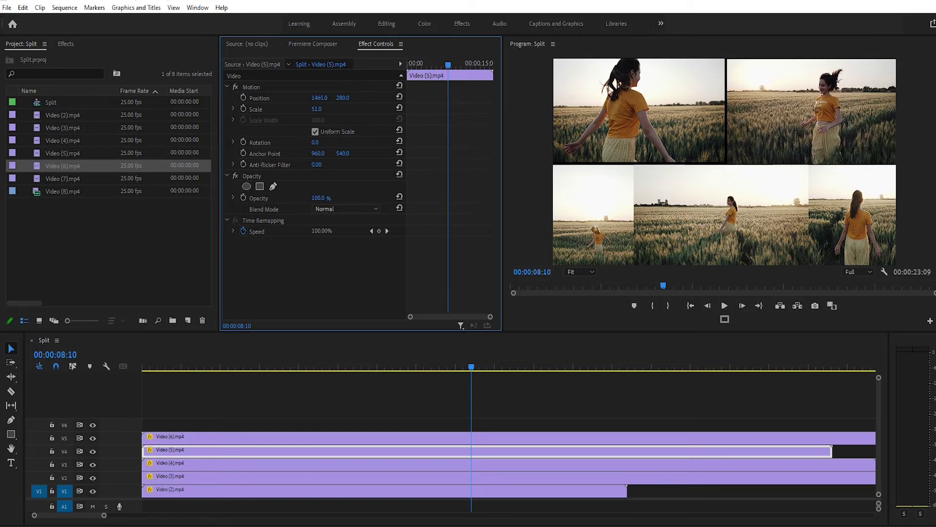
left_click(334, 492)
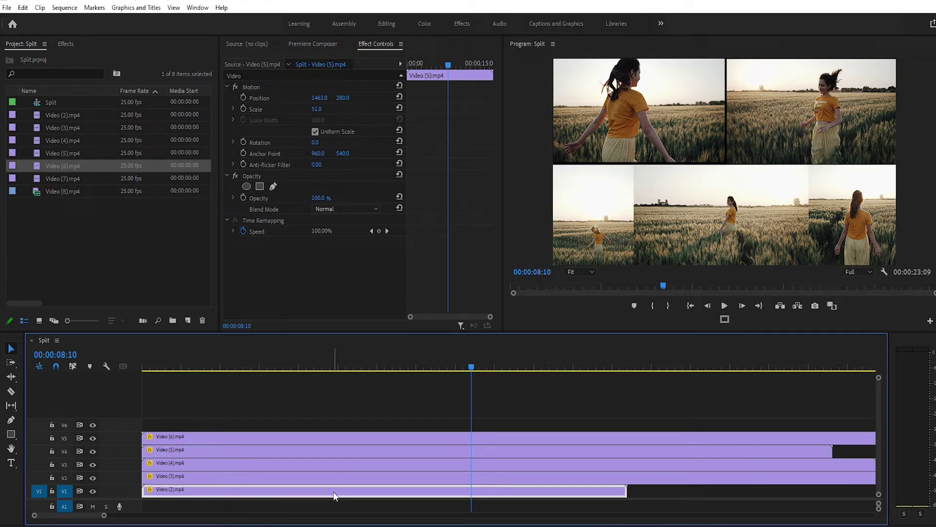
left_click(330, 453)
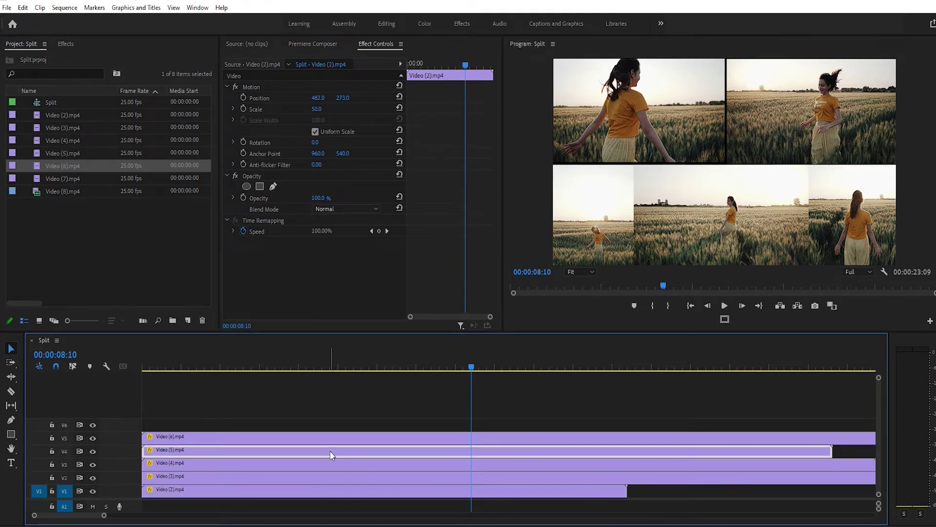
key("ctrl+alt+v")
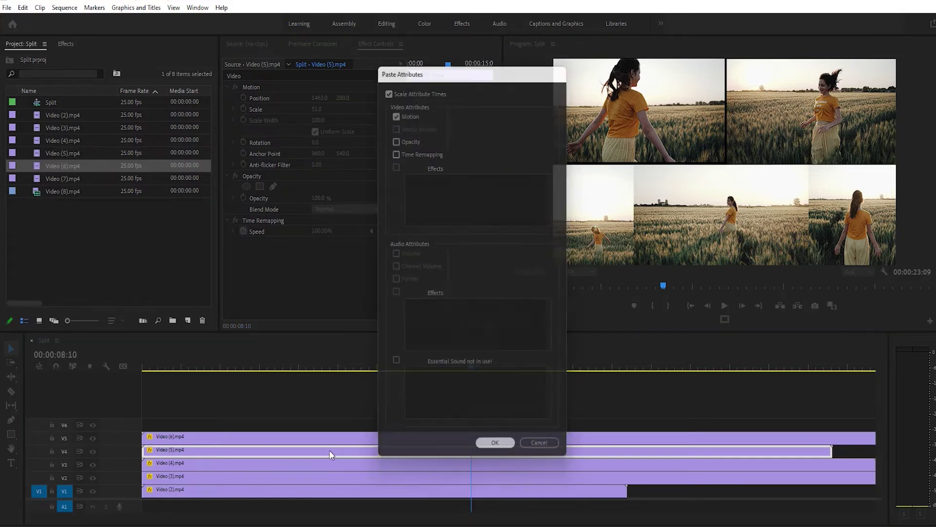
key("Return")
left_click_drag(319, 97, 388, 98)
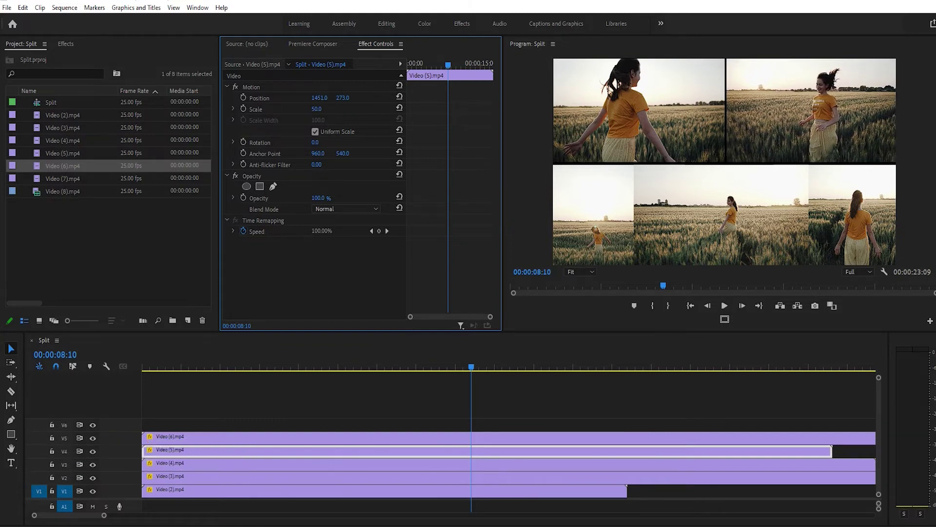
Step: Play back the grid, then park the playhead near nine seconds
left_click(728, 233)
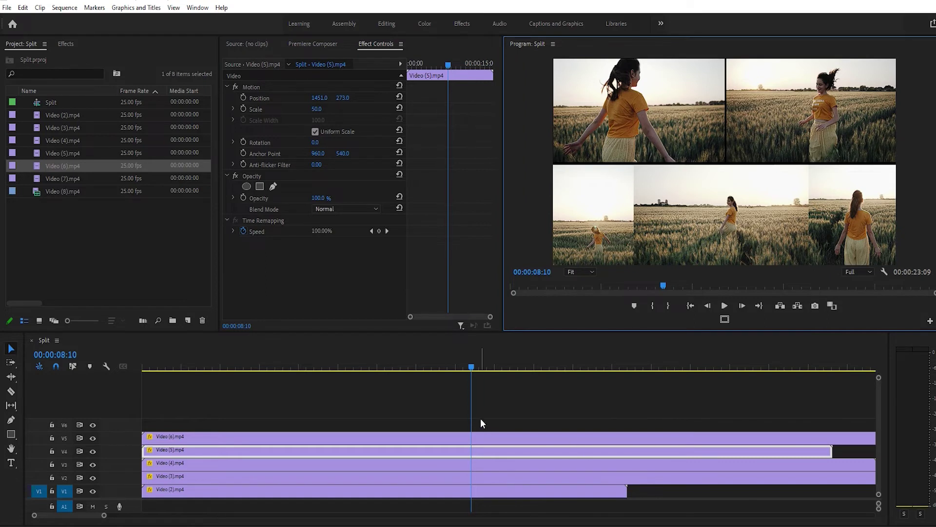
key("space")
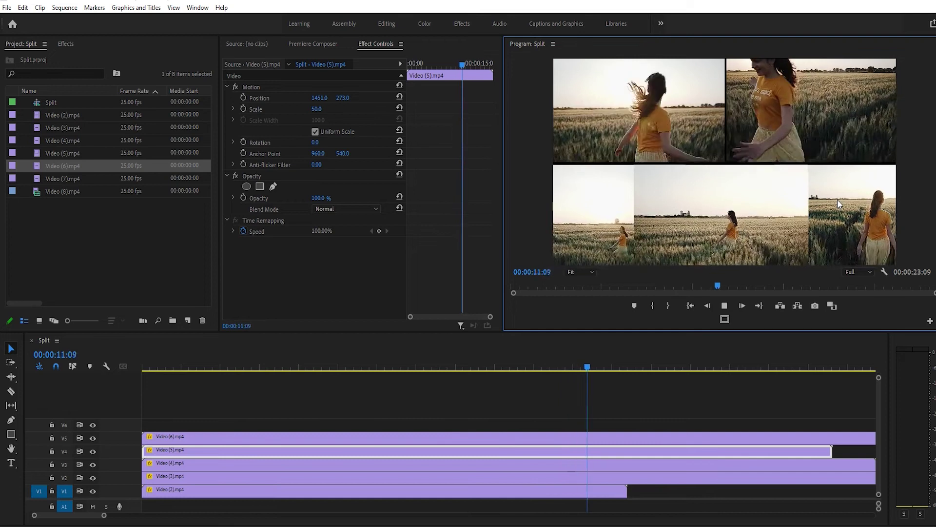
key("space")
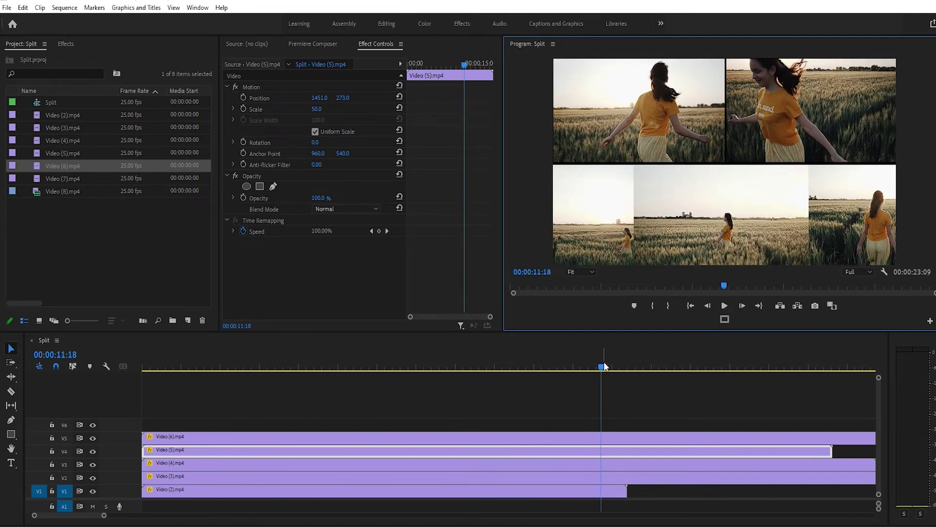
left_click_drag(604, 366, 500, 366)
Step: Cut all five clips at 00:00:09:04, delete their tails, and fit the sequence
left_click_drag(602, 420, 531, 511)
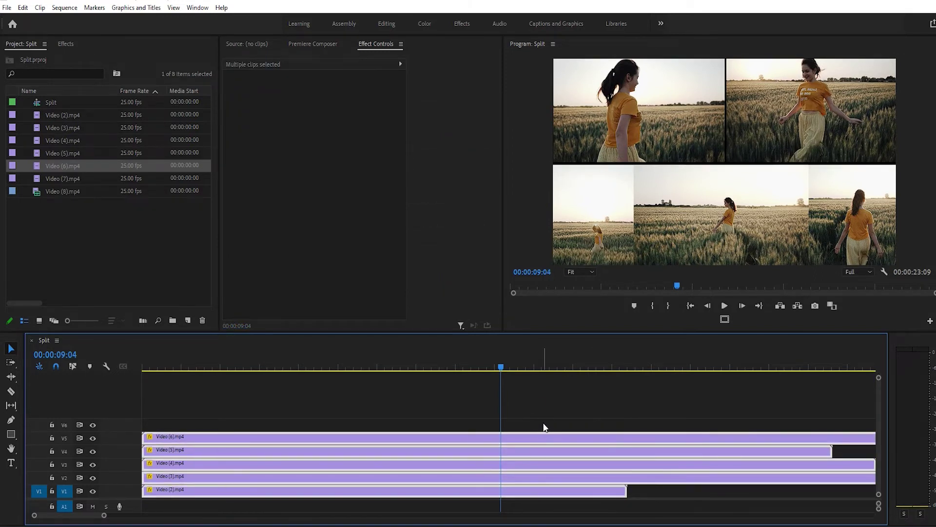
key("ctrl+k")
left_click_drag(551, 408, 540, 498)
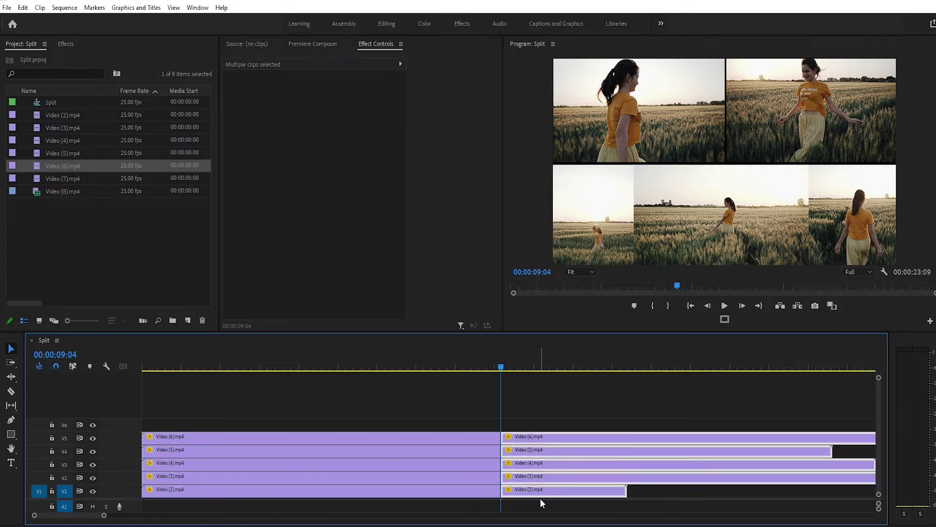
key("Delete")
key("Home")
key("backslash")
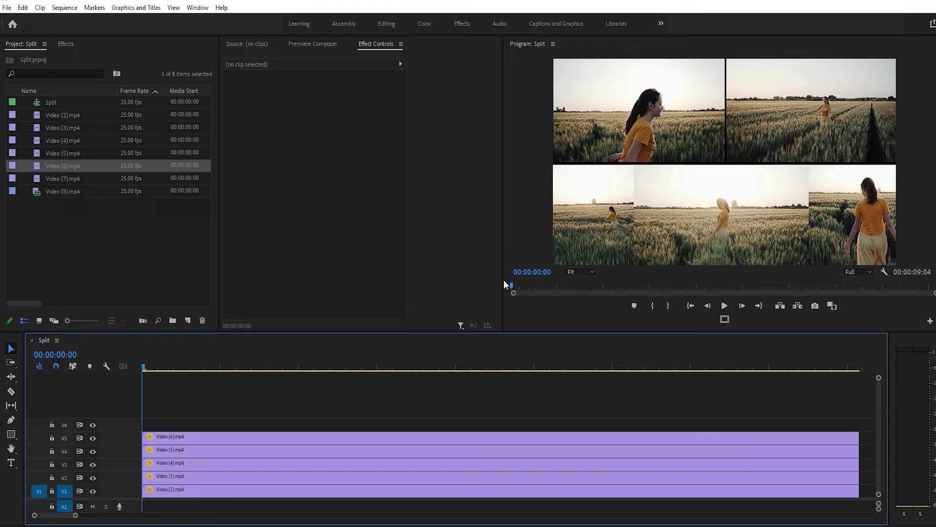
Step: Draw a thin rectangle across the seam between the top and bottom rows
left_click(16, 438)
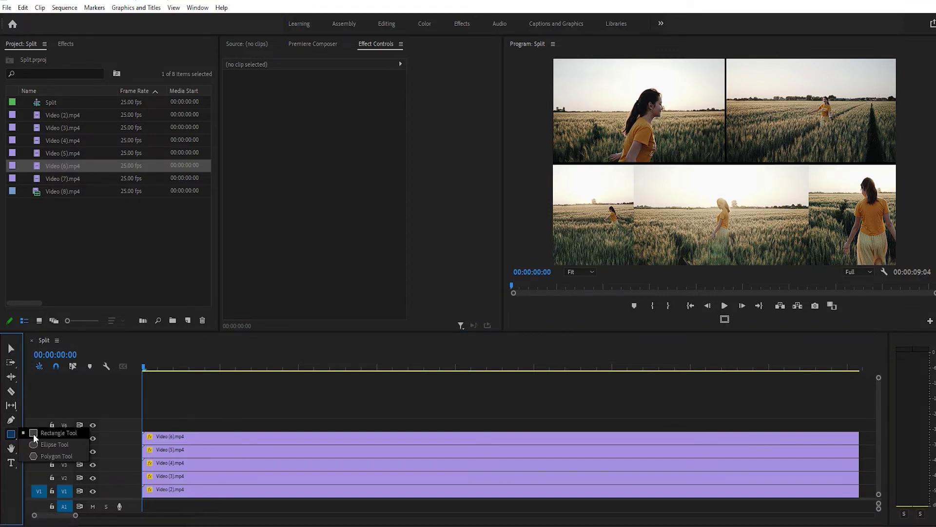
left_click(34, 434)
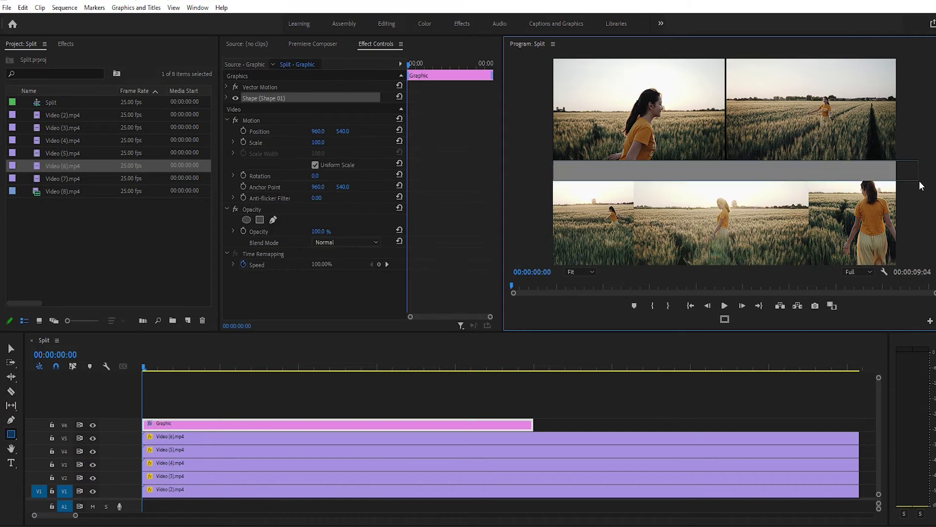
left_click_drag(554, 160, 906, 166)
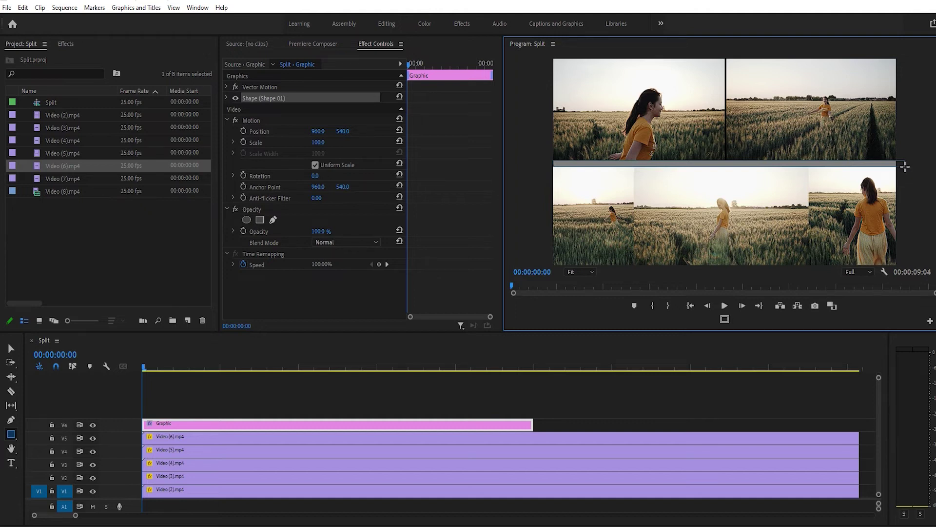
Step: Set the rectangle's fill colour to white, FFFFFF
left_click(227, 98)
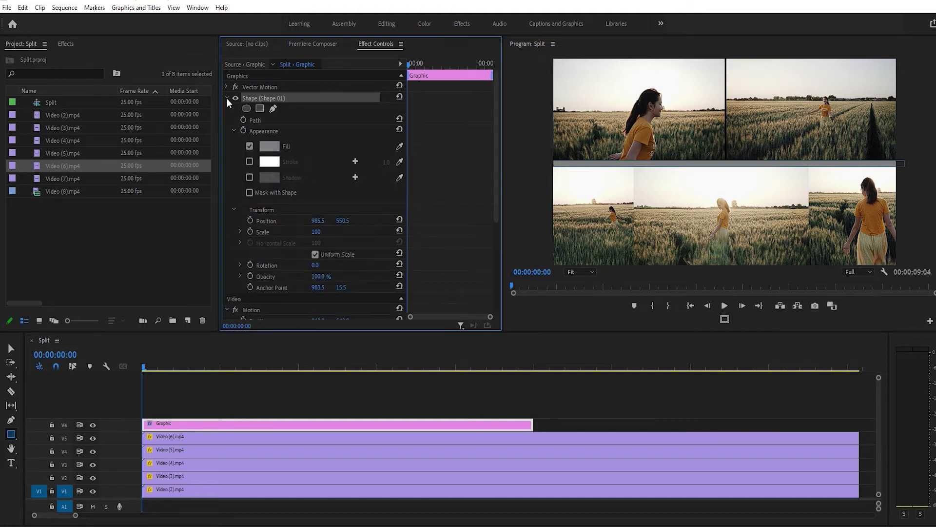
left_click(266, 149)
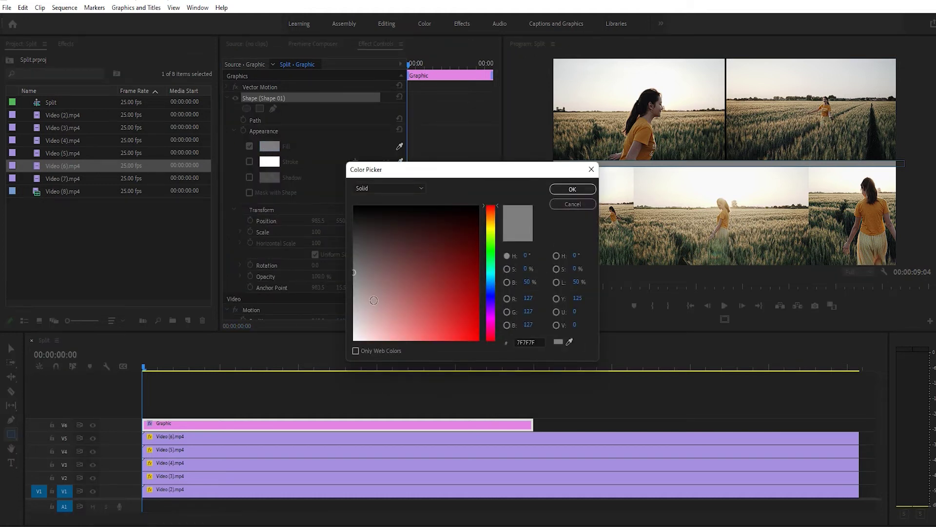
left_click_drag(363, 333, 337, 351)
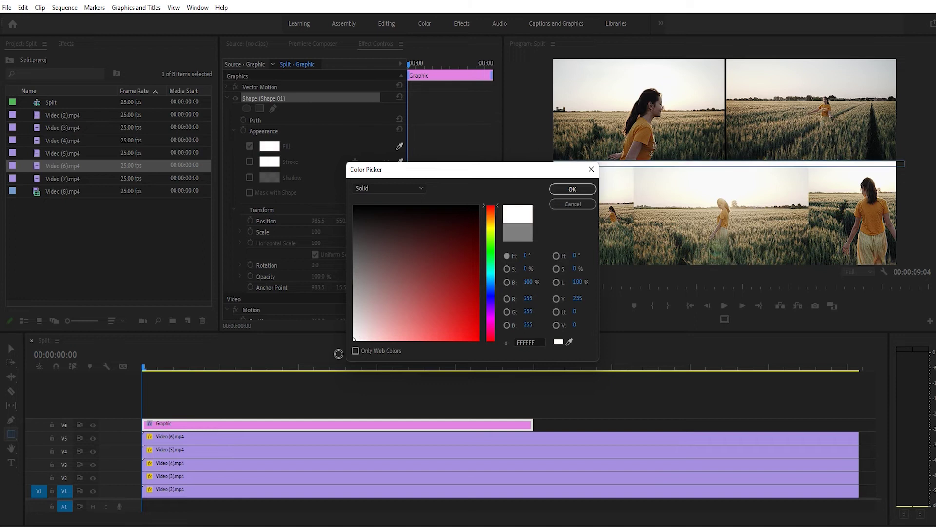
left_click(573, 191)
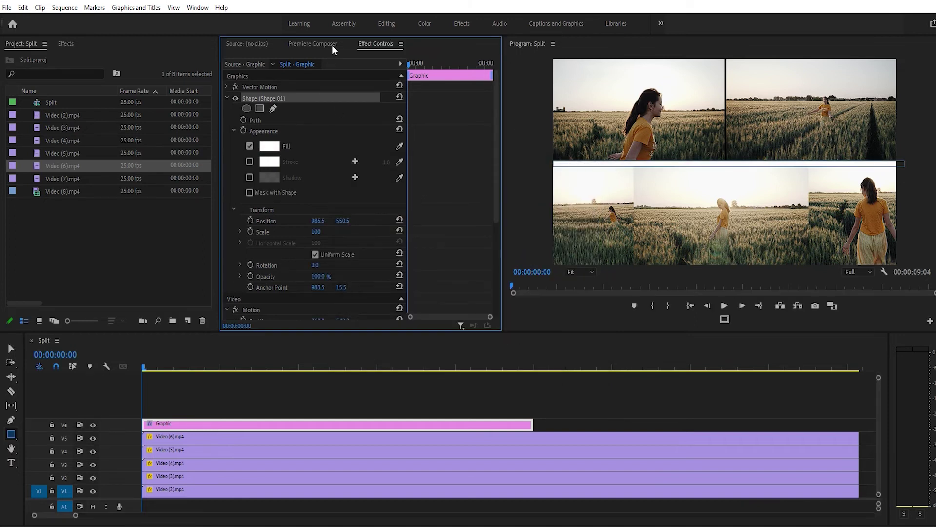
Step: Nudge the white divider bar to position X 966.5, Y 542.5, then deselect it
left_click(9, 351)
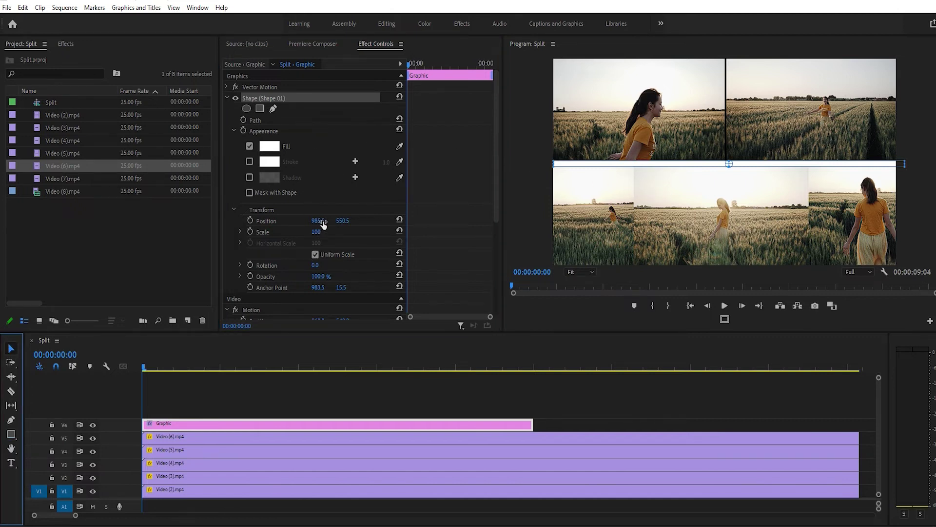
left_click_drag(320, 222, 303, 222)
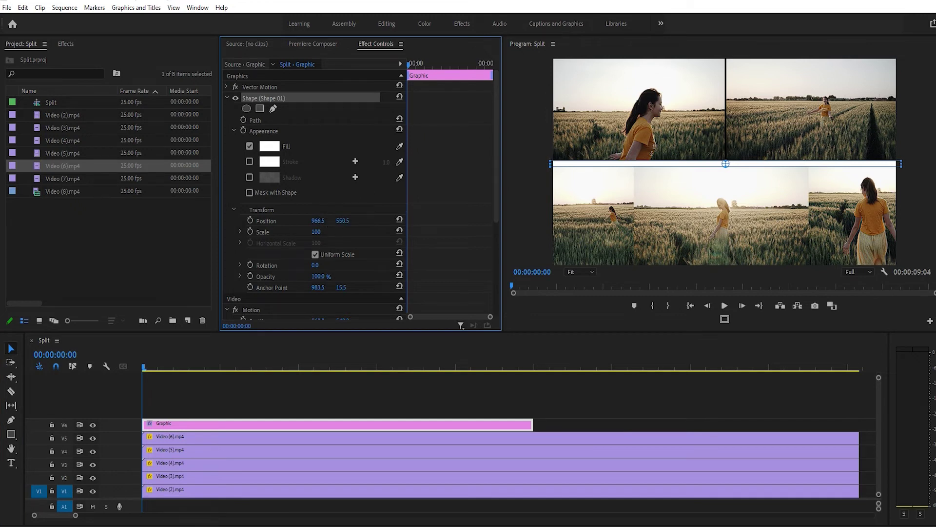
left_click_drag(342, 221, 337, 220)
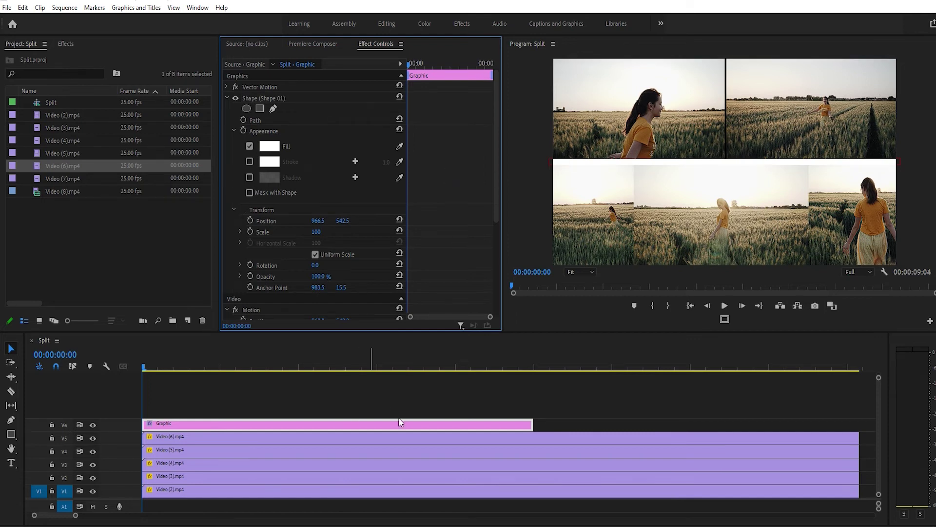
left_click(650, 404)
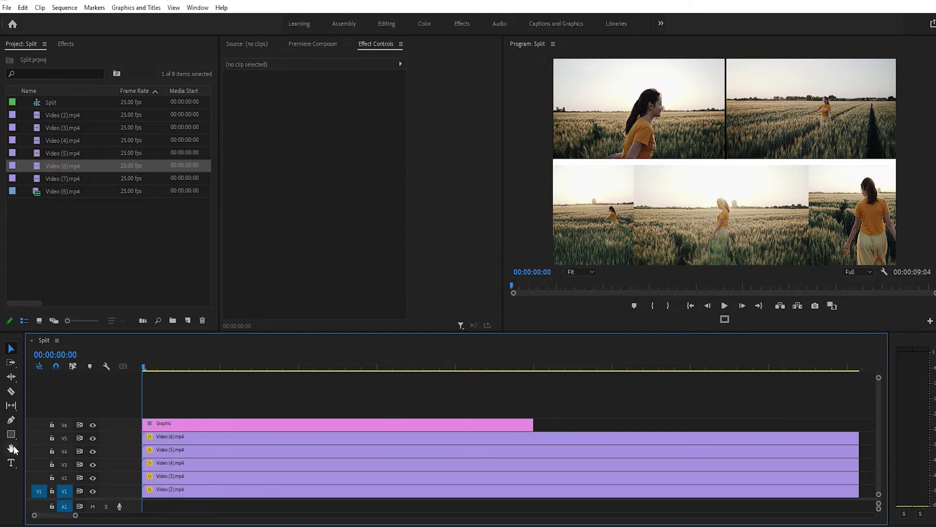
Step: Draw a white vertical rectangle bar between the two top clips
left_click_drag(11, 434, 44, 438)
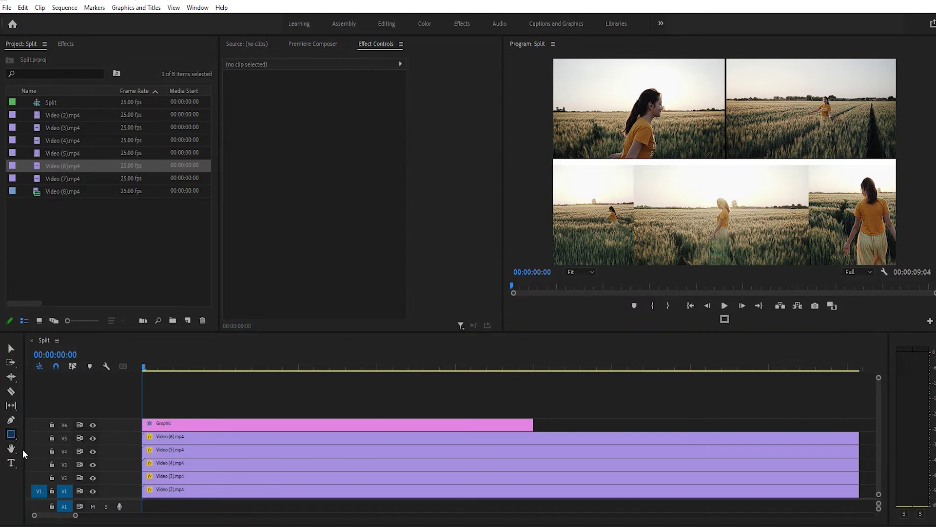
left_click_drag(723, 61, 730, 164)
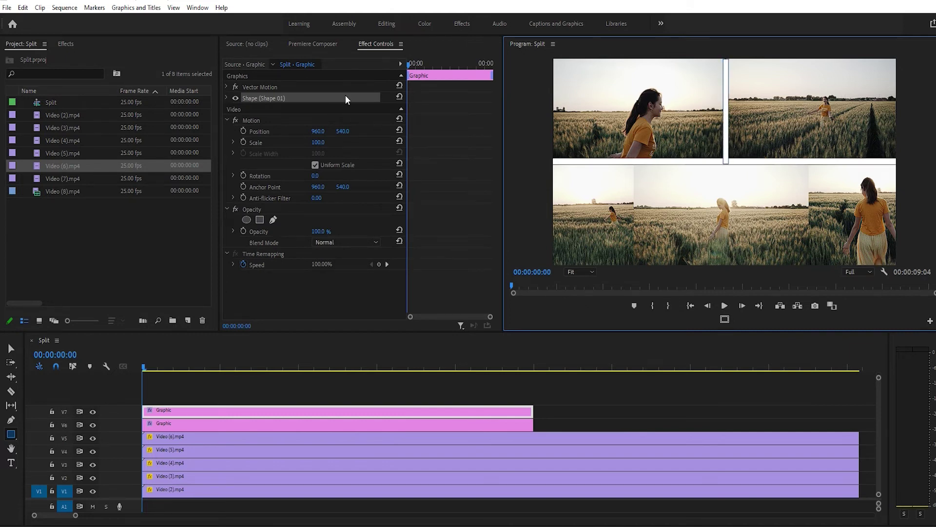
left_click(348, 141)
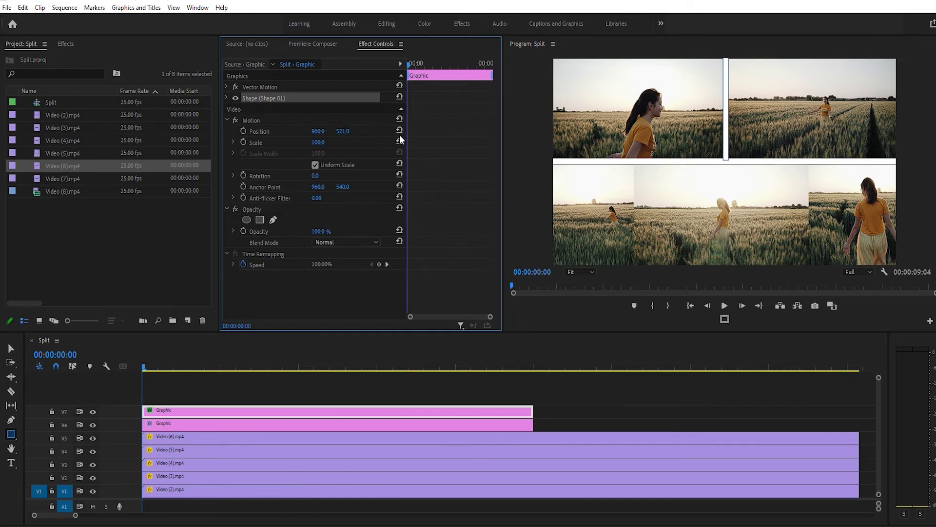
left_click(603, 405)
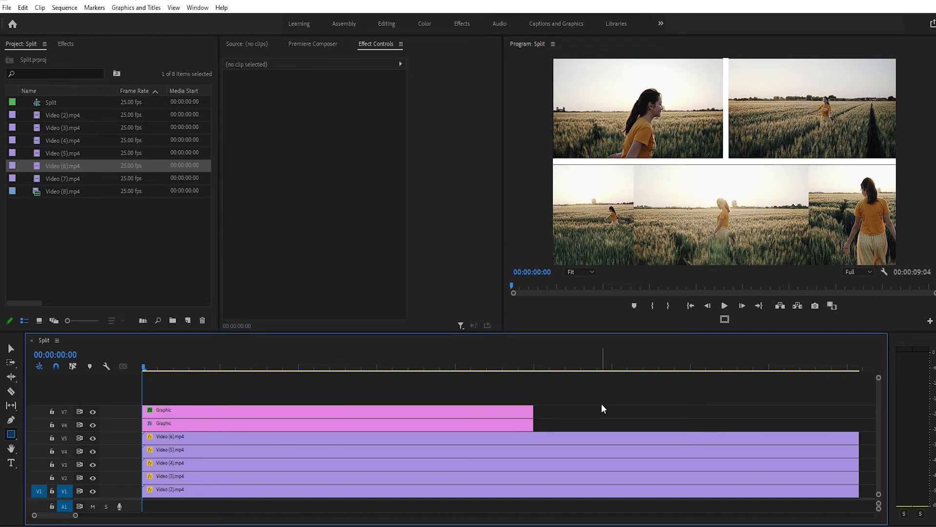
Step: Duplicate the V7 vertical bar twice and move the copies into the two bottom-row gaps
left_click(399, 408)
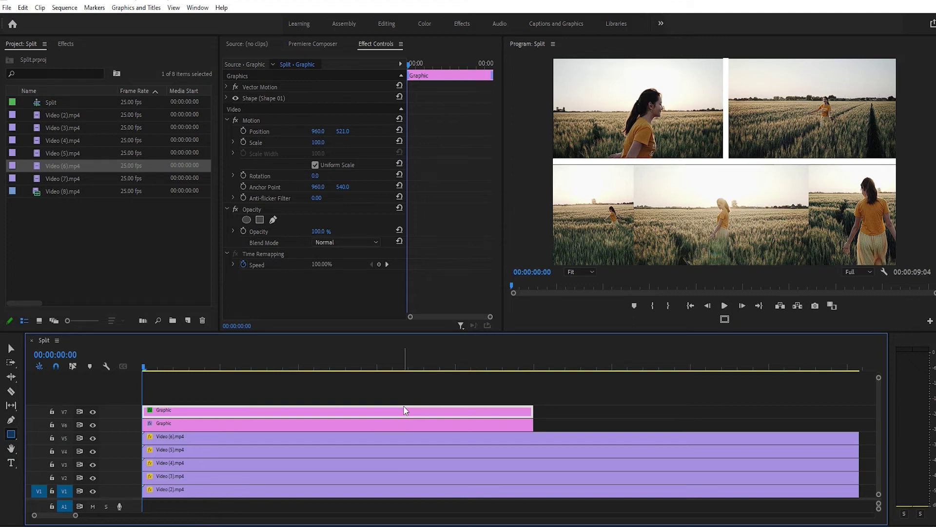
left_click_drag(404, 410, 412, 398, "alt")
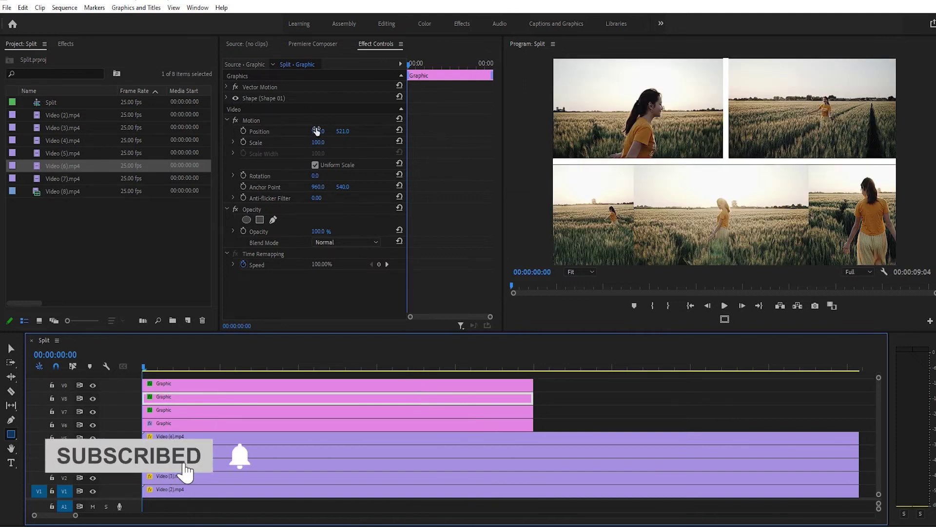
left_click_drag(318, 131, 242, 132)
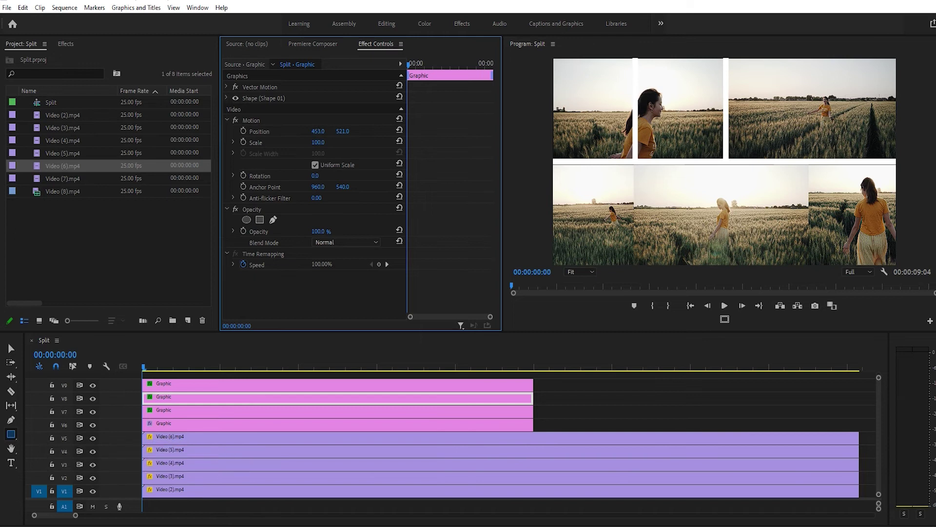
left_click_drag(318, 131, 456, 131)
mouse_move(344, 131)
left_mouse_down()
mouse_move(456, 131)
mouse_move(313, 130)
left_mouse_up()
left_click(469, 383)
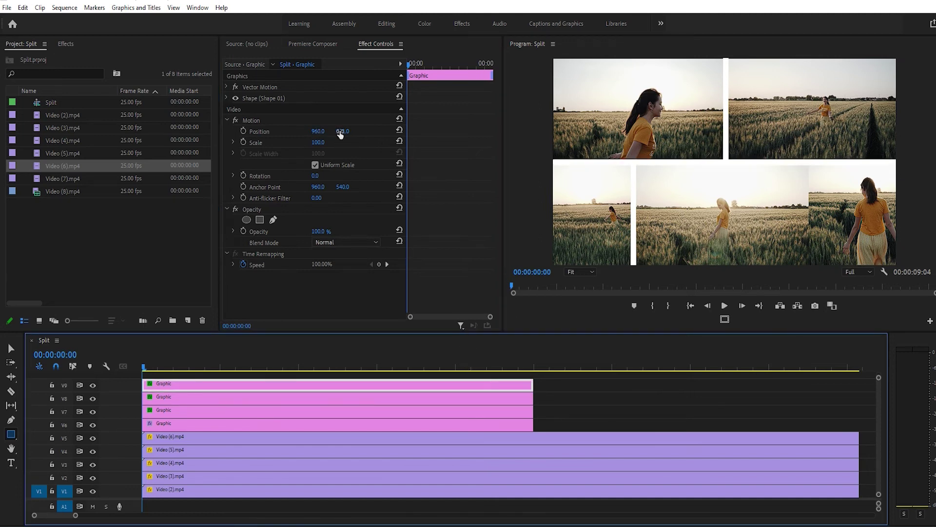
mouse_move(320, 132)
left_mouse_down()
mouse_move(468, 131)
mouse_move(458, 131)
left_mouse_up()
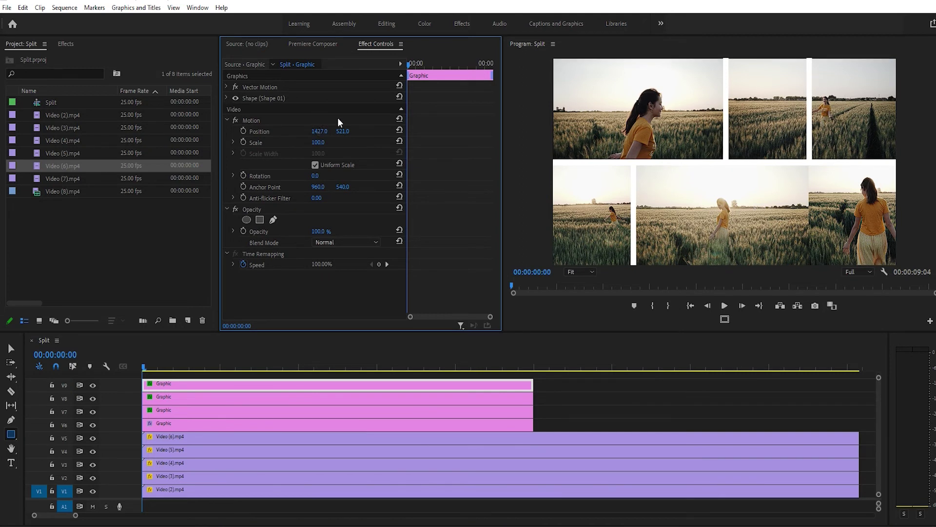
left_click_drag(342, 130, 545, 131)
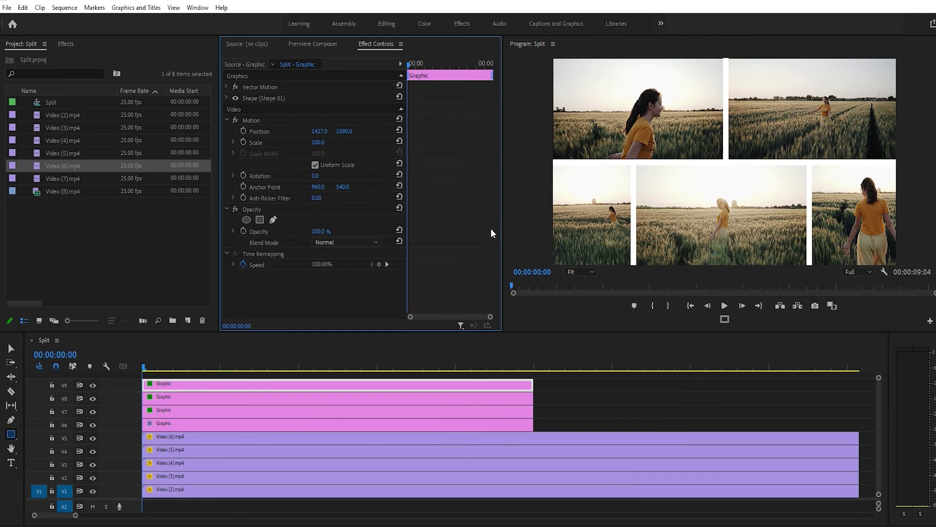
Step: Extend the V6 horizontal bar and V7–V9 vertical bars to the videos' end
left_click(562, 411)
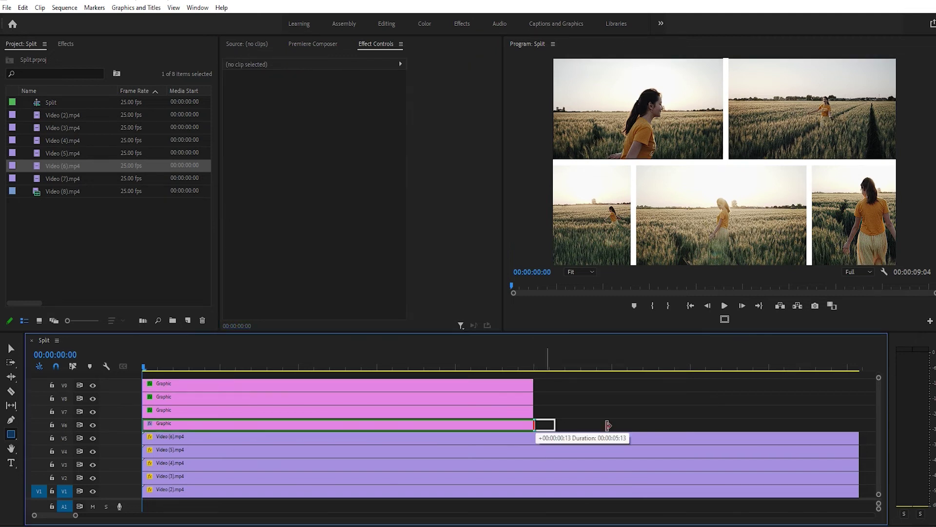
left_click_drag(534, 422, 607, 424)
mouse_move(453, 386)
left_mouse_down()
mouse_move(422, 414)
mouse_move(752, 411)
left_mouse_up()
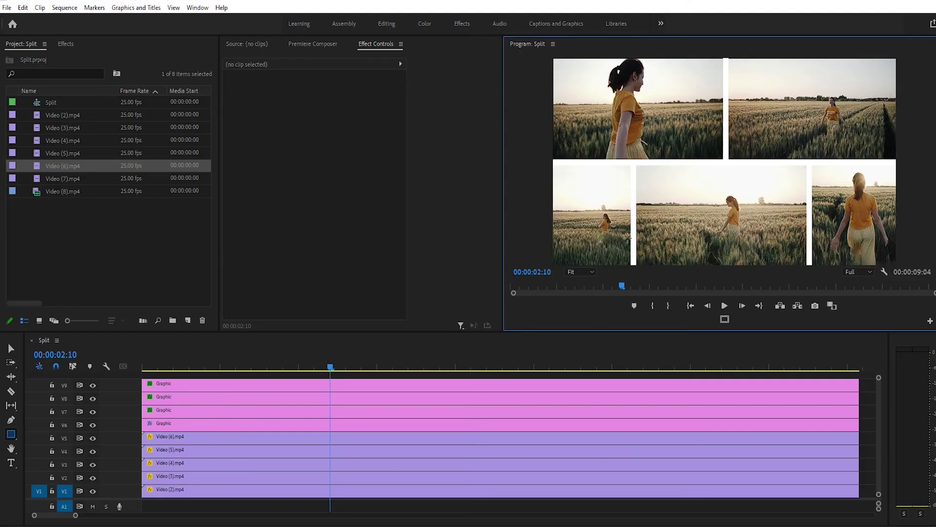
Step: Maximize the Program monitor and narrow the two bottom-row divider bars
key("grave")
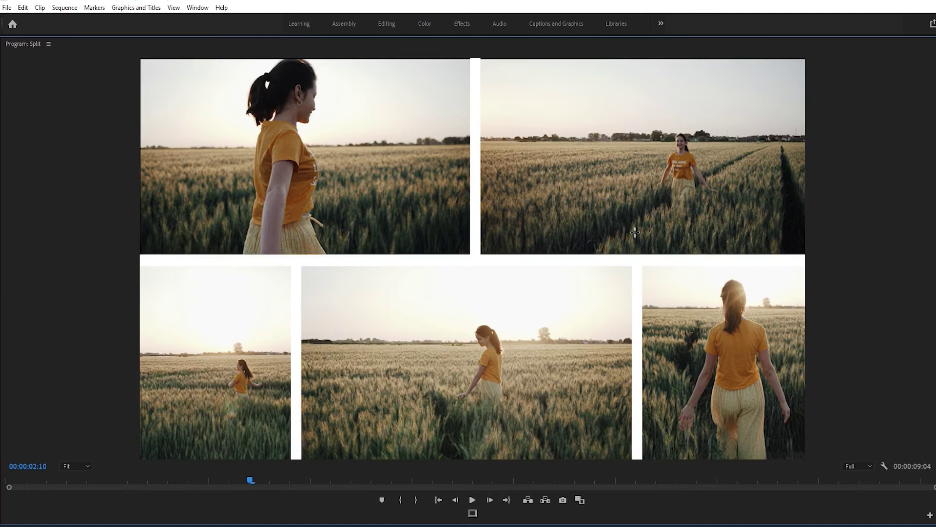
left_click(295, 346)
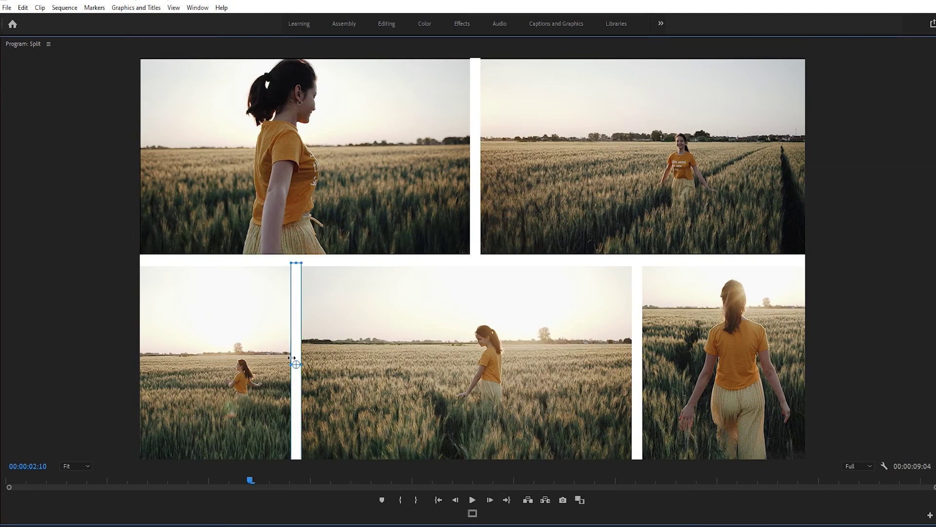
left_click_drag(294, 358, 298, 359)
left_click(635, 358)
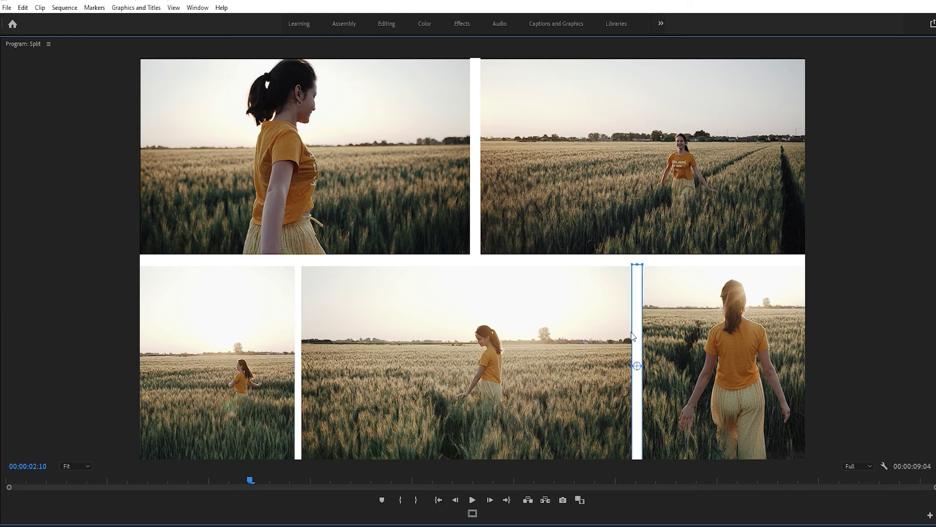
left_click(474, 180)
left_click_drag(471, 161, 474, 161)
Step: Slim the divider between the rows and the divider between the top clips
left_click(476, 259)
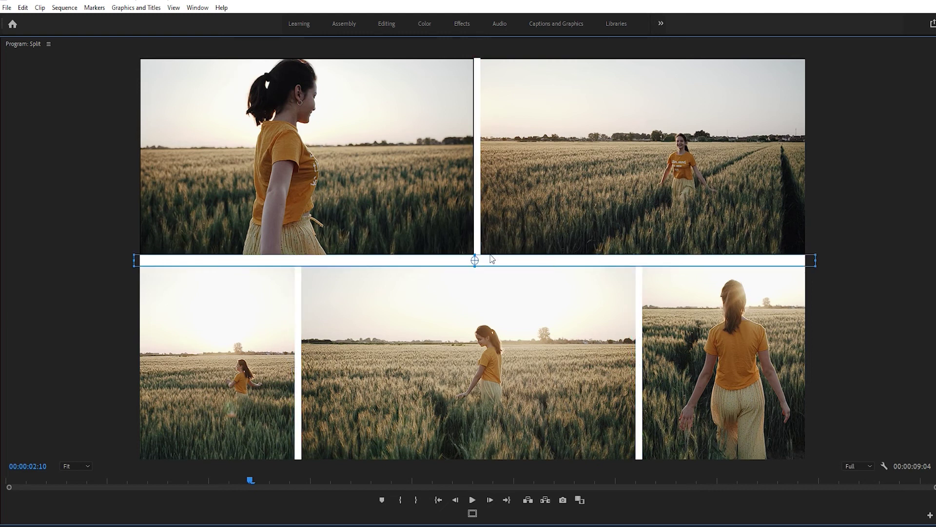
left_click_drag(482, 268, 483, 269)
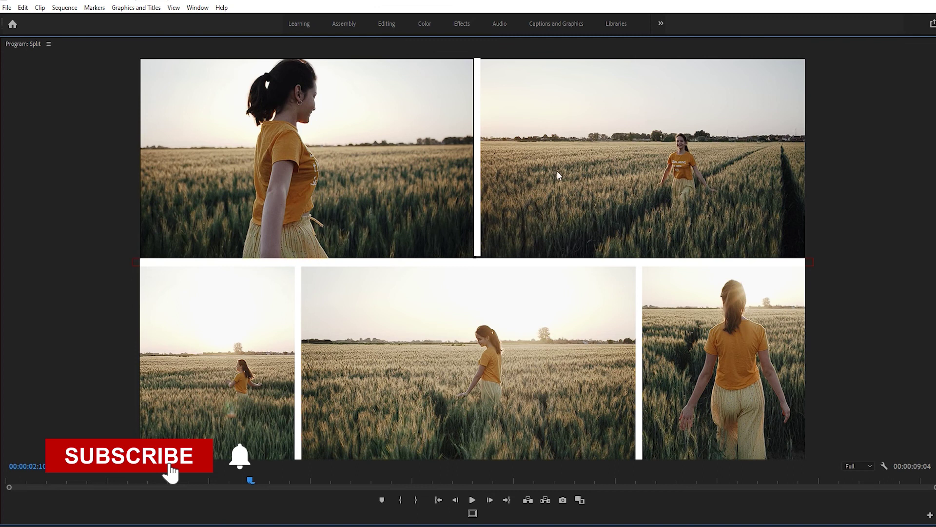
left_click(476, 95)
left_click_drag(476, 95, 472, 99)
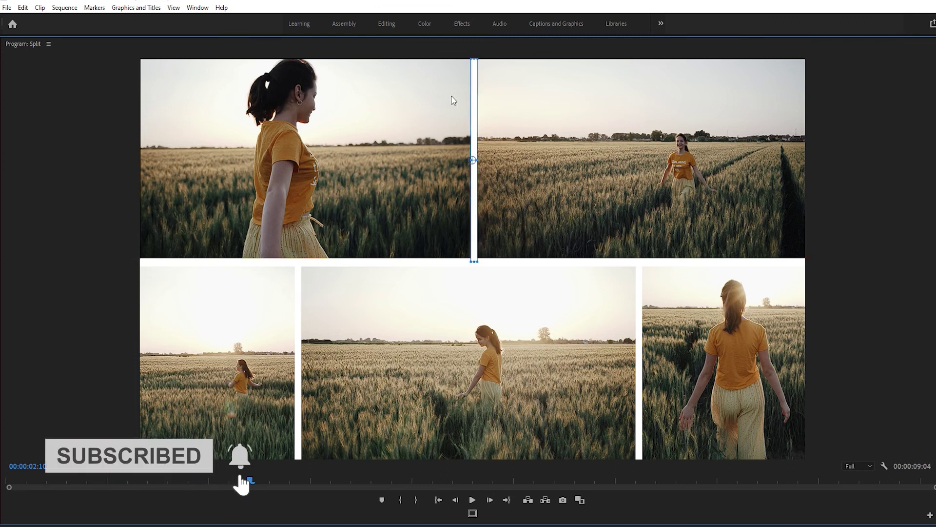